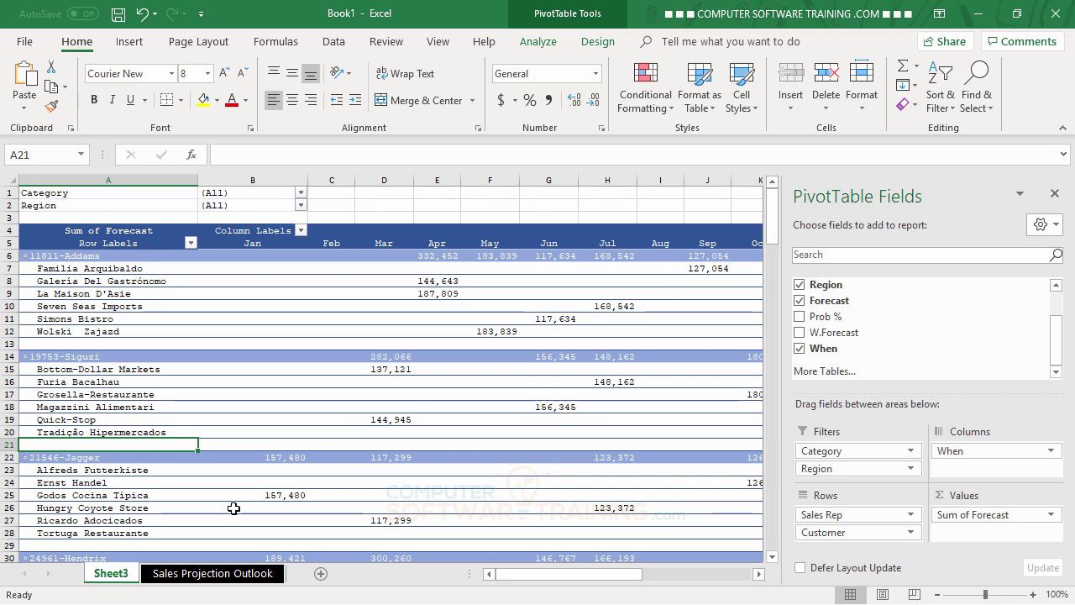
Review the source data on the Sales Projection Outlook sheet and the available fields of the pivot table on Sheet3.
{"action": "left_click", "coordinate": [206, 576]}
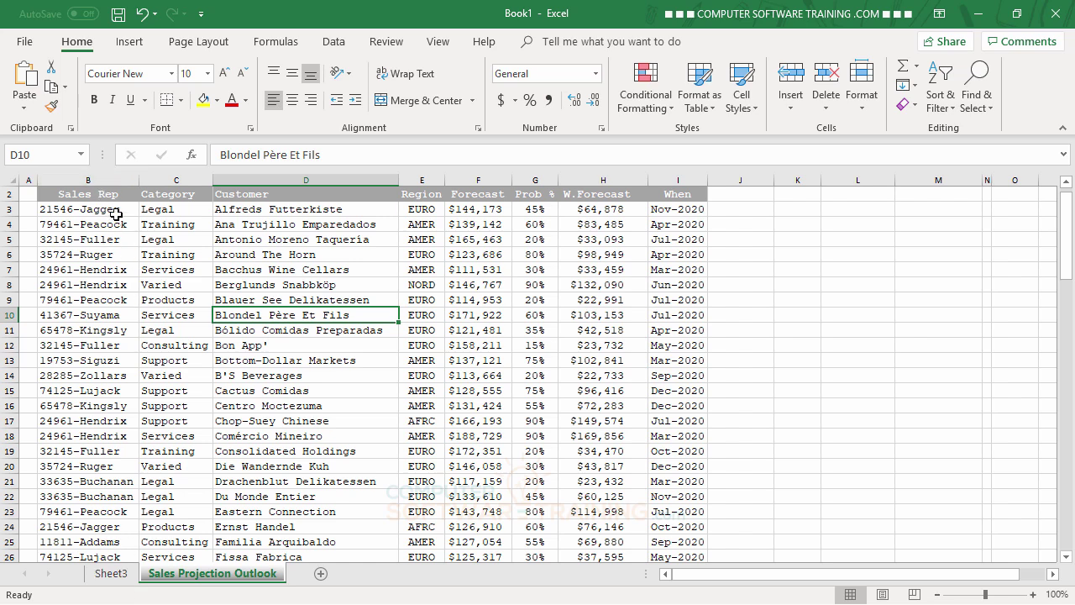
{"action": "left_click", "coordinate": [111, 576]}
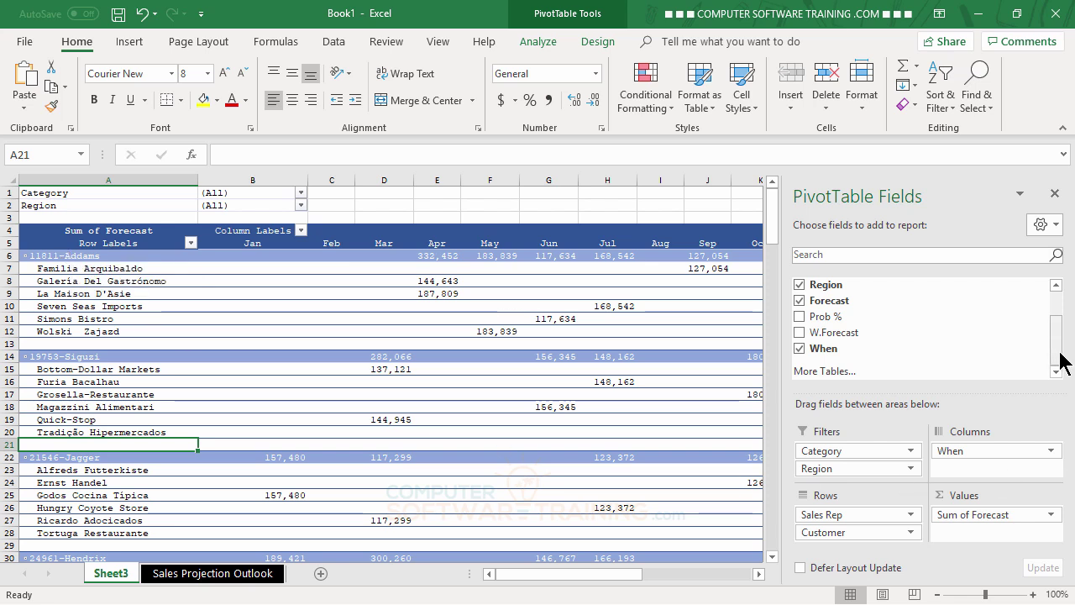
{"action": "left_click_drag", "start_coordinate": [1060, 359], "coordinate": [1054, 327]}
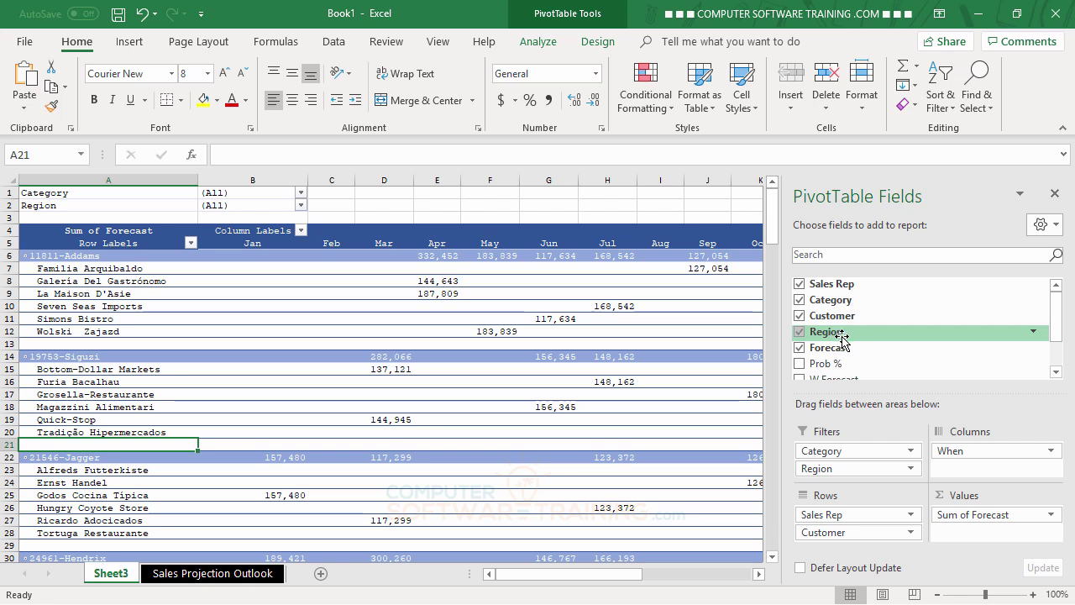
Remove the Sales Rep field from the pivot table's rows, leaving only Customer.
{"action": "left_click", "coordinate": [832, 515]}
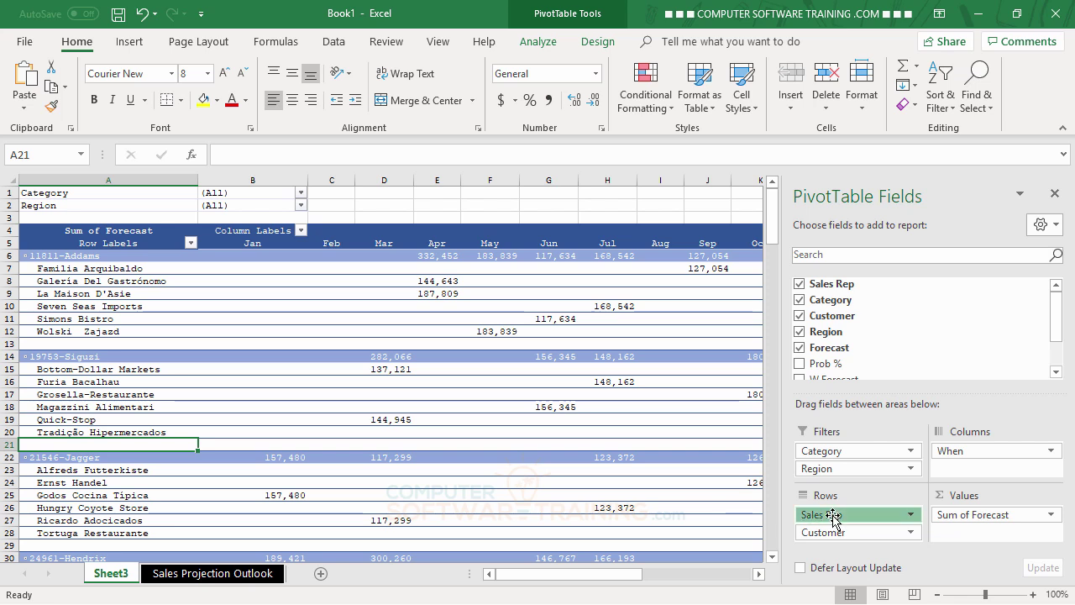
{"action": "left_click_drag", "start_coordinate": [832, 515], "coordinate": [723, 504]}
{"action": "left_click_drag", "start_coordinate": [660, 460], "coordinate": [619, 416]}
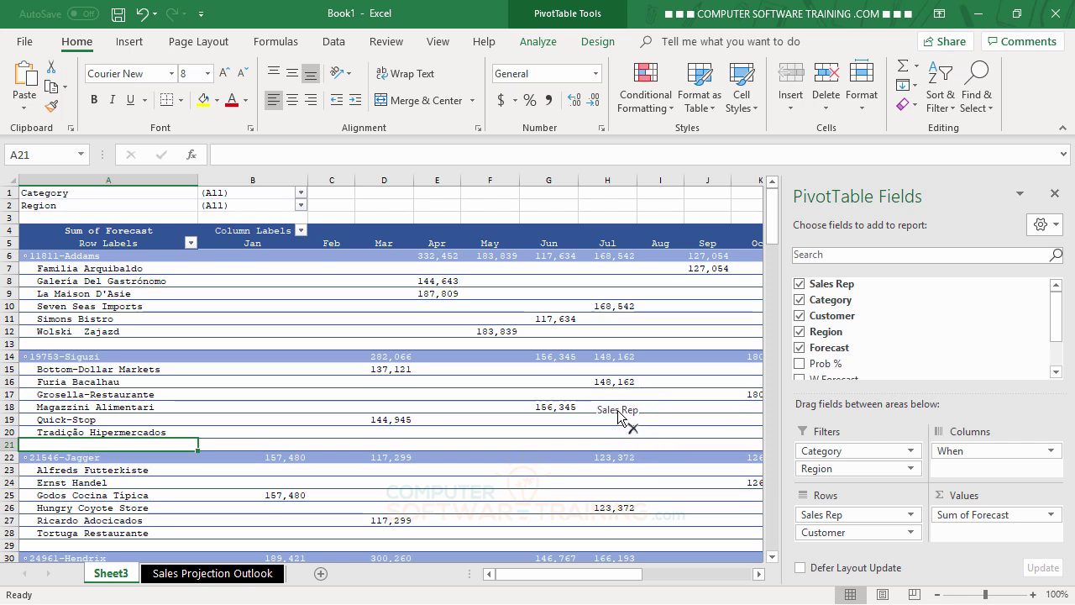
{"action": "left_click_drag", "start_coordinate": [621, 418], "coordinate": [612, 420]}
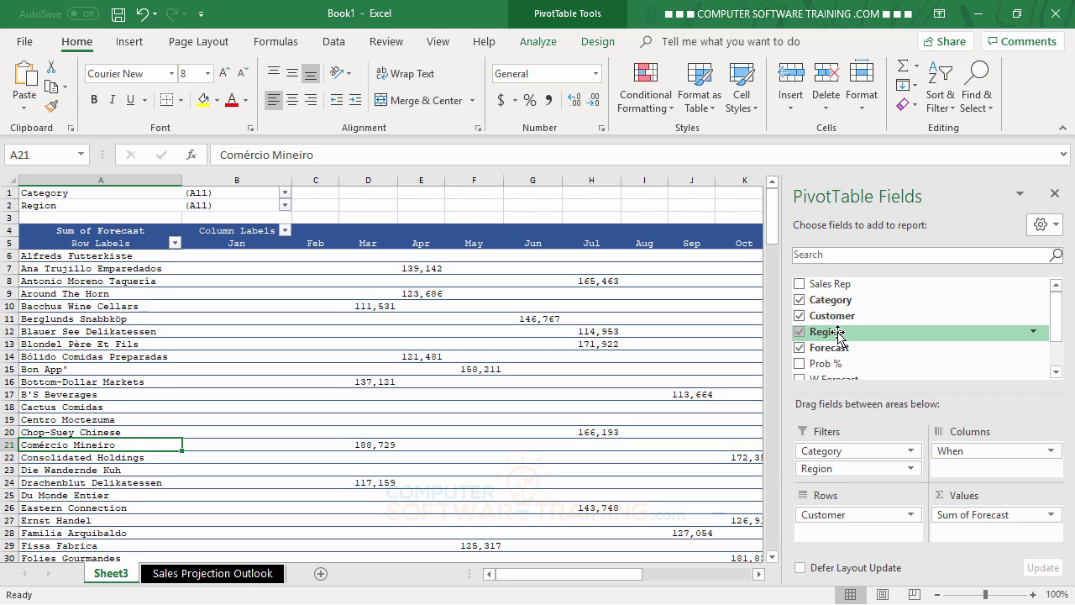
Move the Region field from the filters into the pivot table's rows and place it above Customer.
{"action": "left_click_drag", "start_coordinate": [837, 334], "coordinate": [838, 528]}
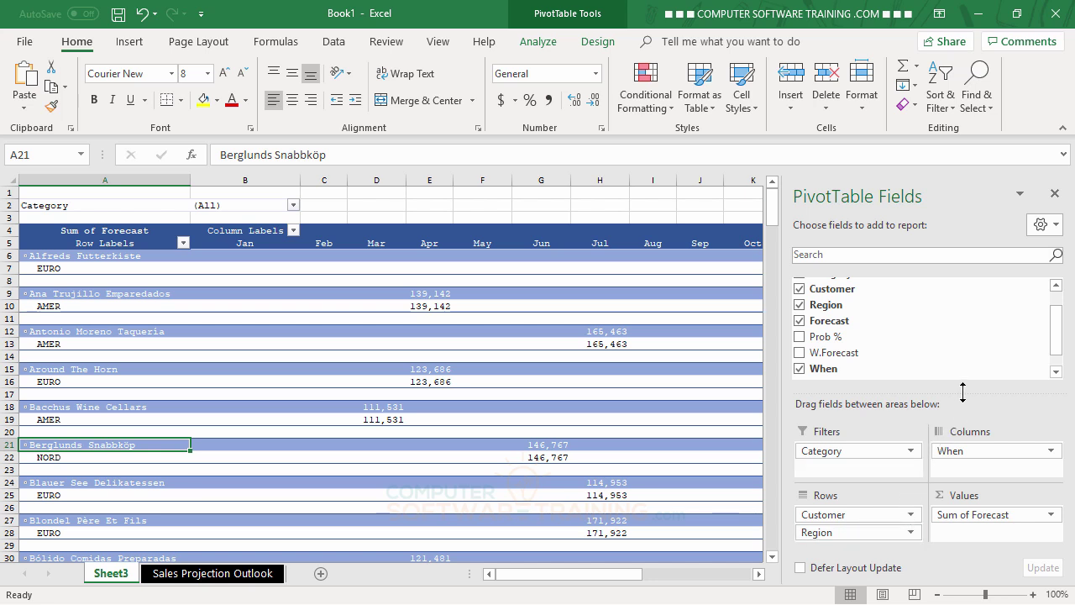
{"action": "left_click_drag", "start_coordinate": [948, 392], "coordinate": [943, 361]}
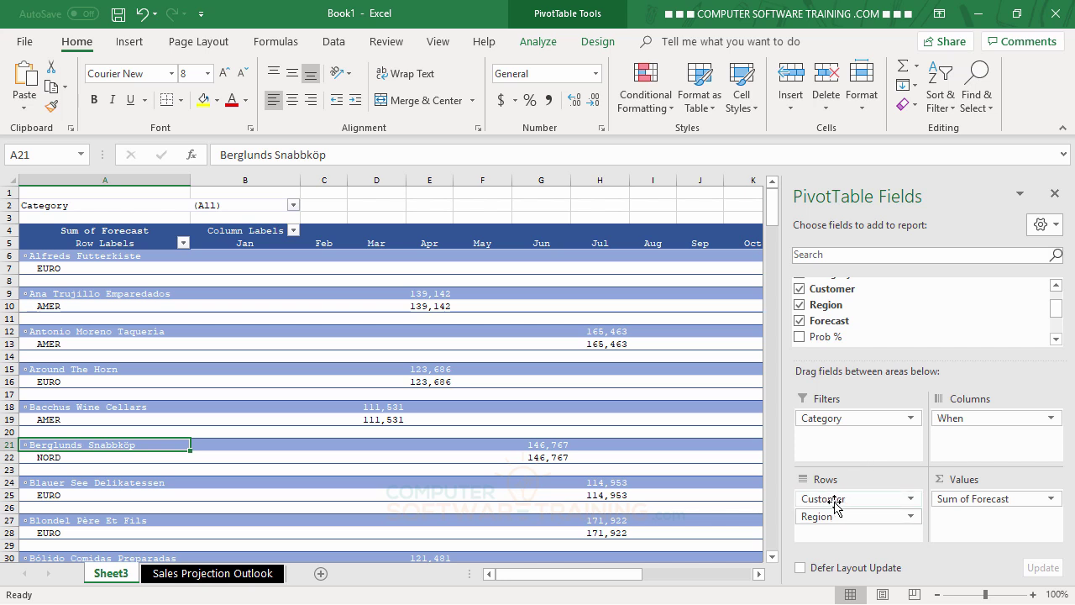
{"action": "left_click_drag", "start_coordinate": [834, 504], "coordinate": [836, 524]}
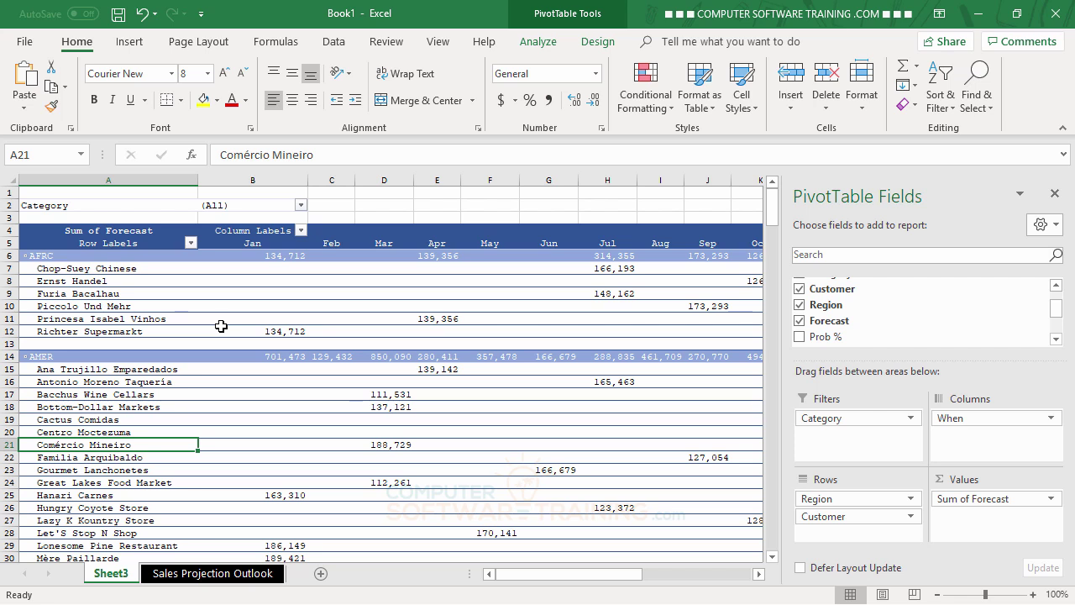
Add the Sales Rep field to the pivot table's filters below Category.
{"action": "mouse_move", "coordinate": [223, 325]}
{"action": "left_click_drag", "start_coordinate": [1059, 313], "coordinate": [1051, 299]}
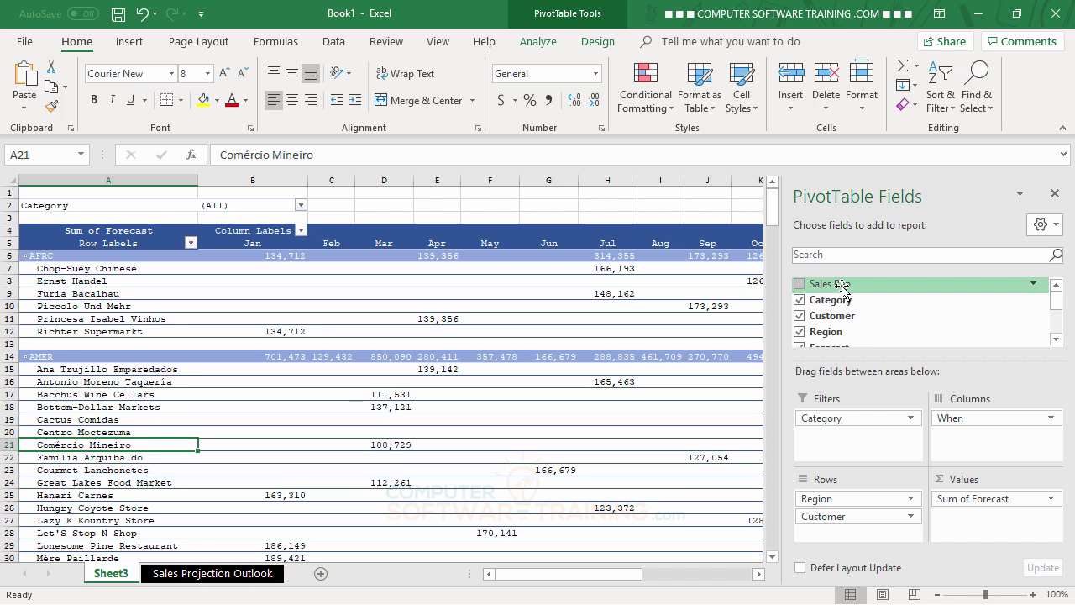
{"action": "left_click_drag", "start_coordinate": [842, 288], "coordinate": [848, 438]}
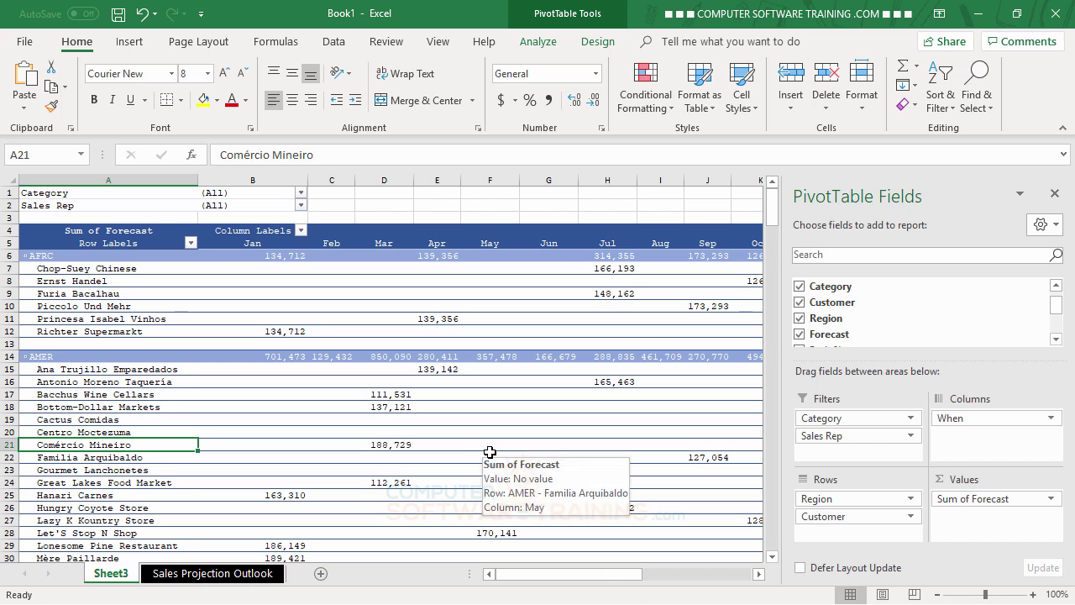
Filter the pivot table report to the Consulting category.
{"action": "left_click", "coordinate": [301, 193]}
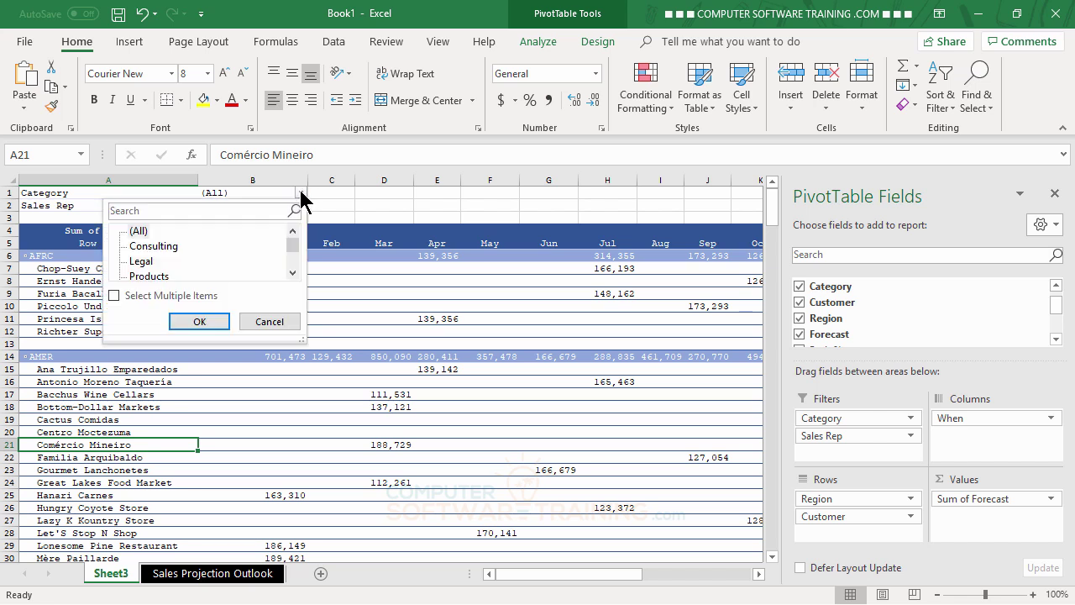
{"action": "left_click", "coordinate": [151, 246]}
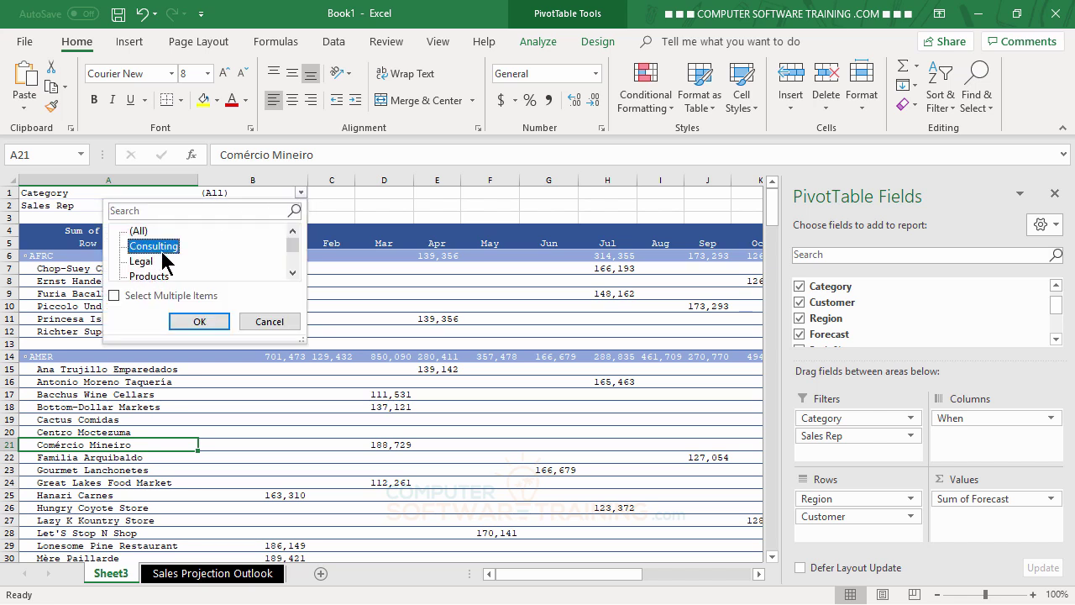
{"action": "left_click", "coordinate": [202, 323]}
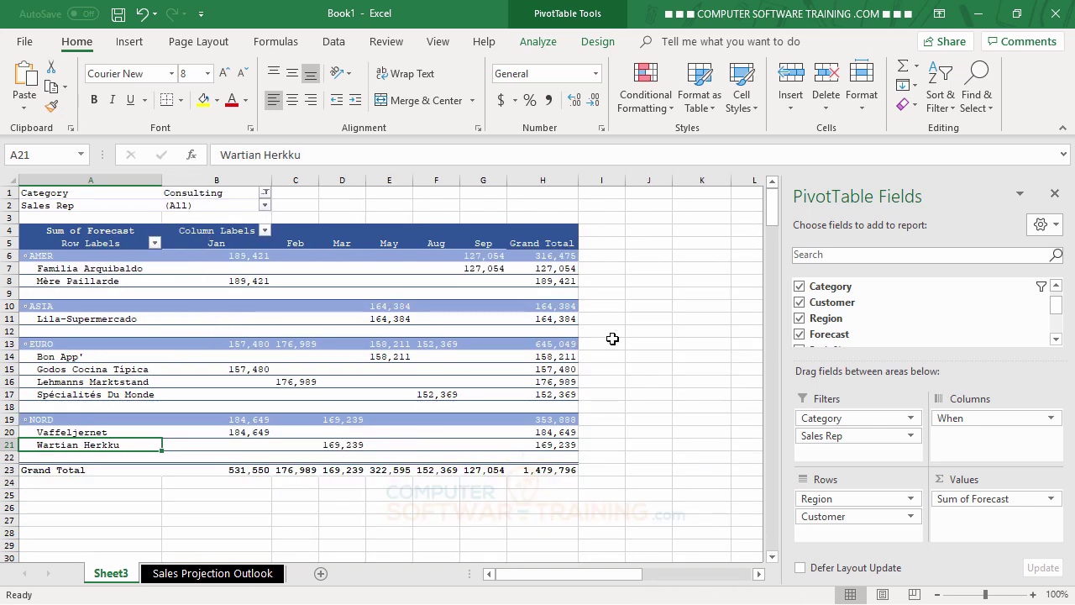
Reset the Category report filter to (All).
{"action": "left_click", "coordinate": [266, 195]}
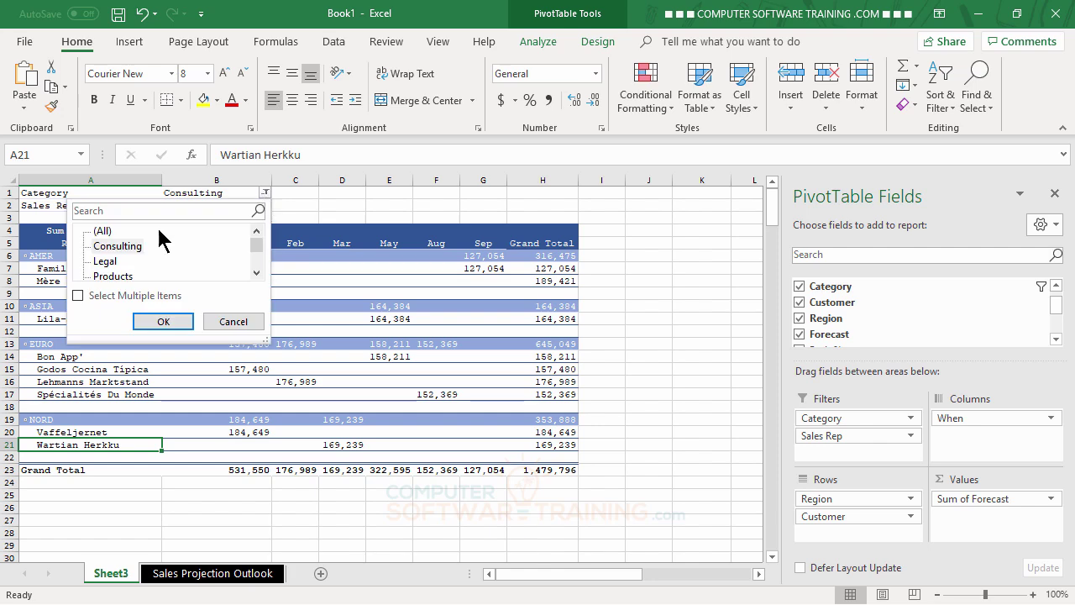
{"action": "left_click", "coordinate": [101, 231]}
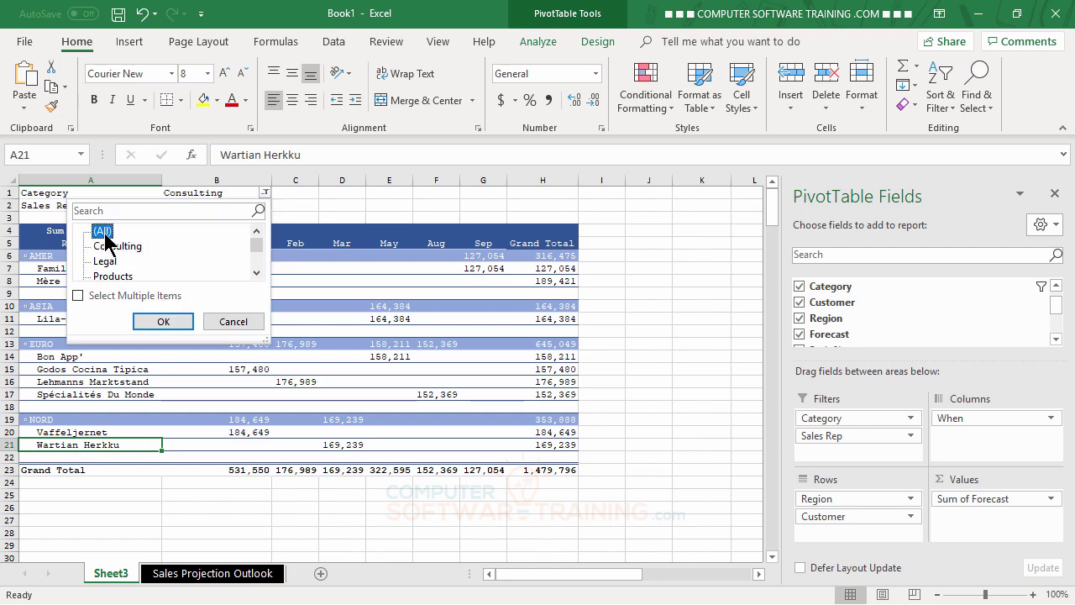
{"action": "left_click", "coordinate": [163, 321]}
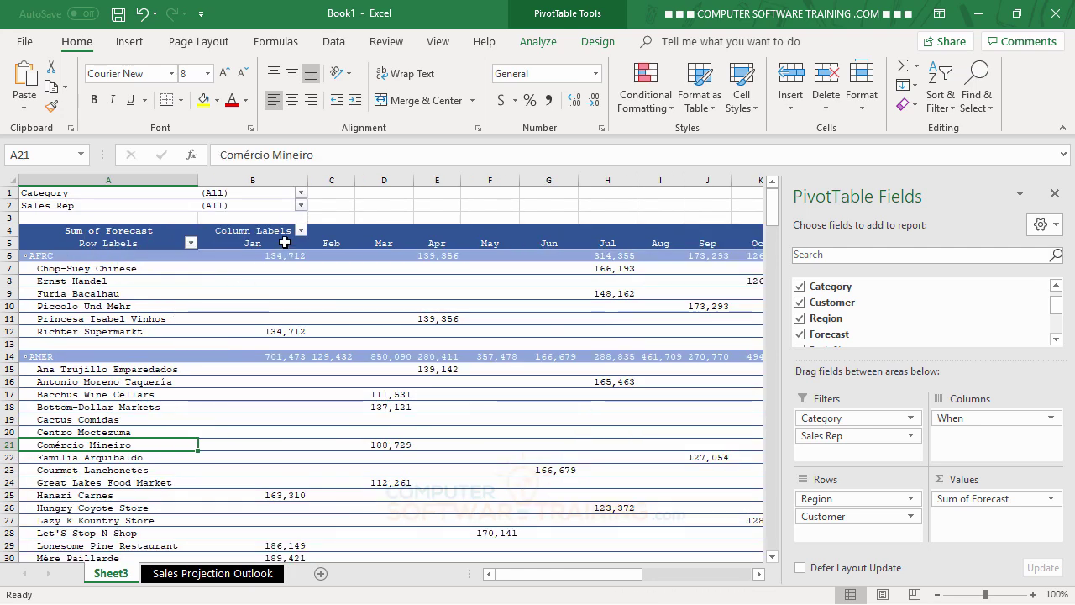
Filter the pivot table report to the second individual sales rep in the Sales Rep filter.
{"action": "left_click", "coordinate": [301, 205]}
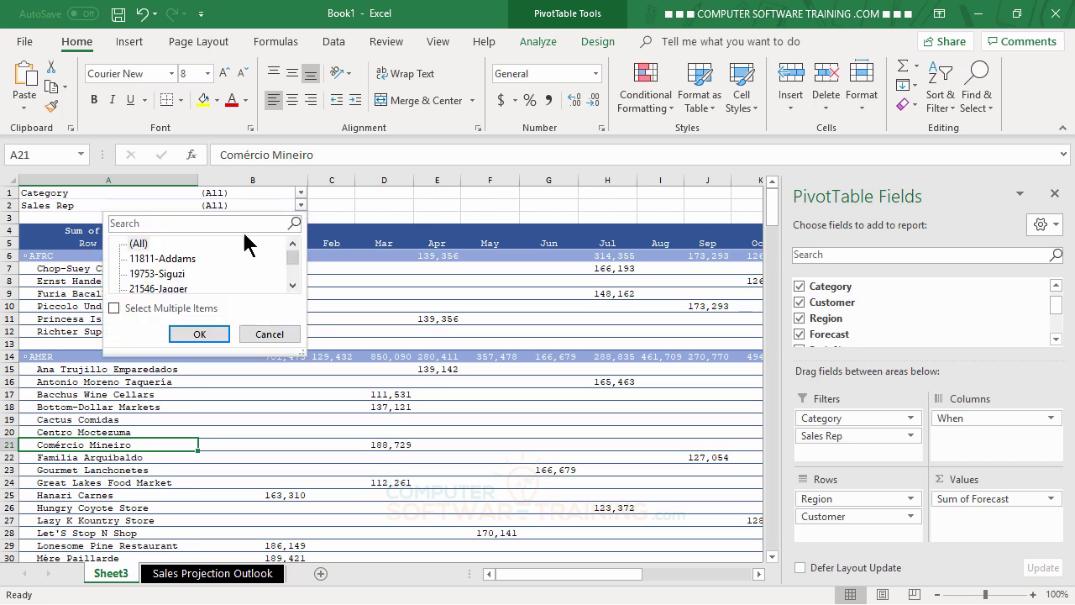
{"action": "left_click", "coordinate": [172, 275]}
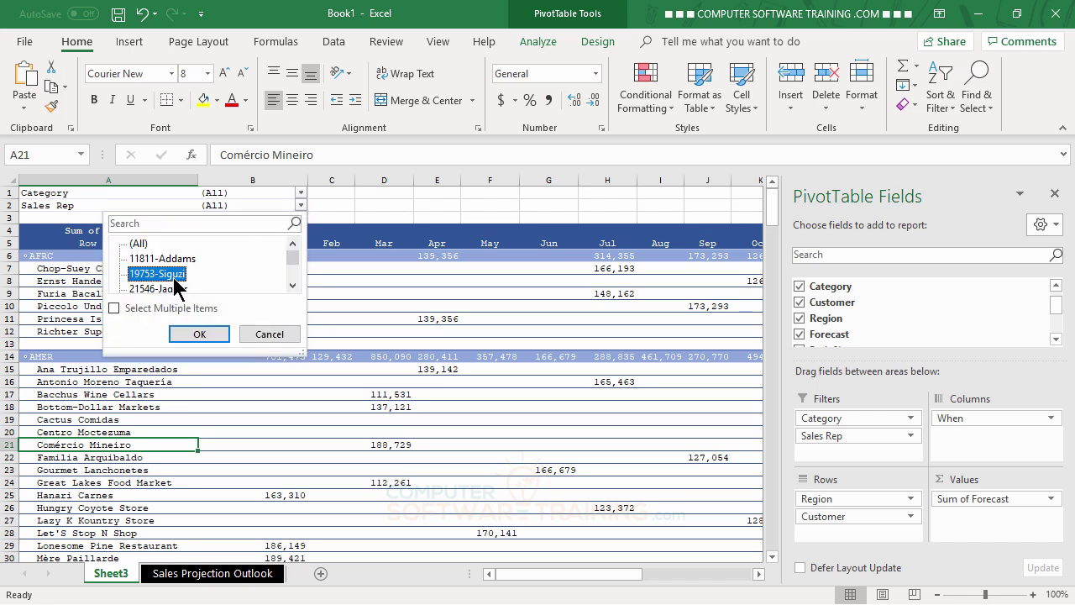
{"action": "left_click", "coordinate": [211, 333]}
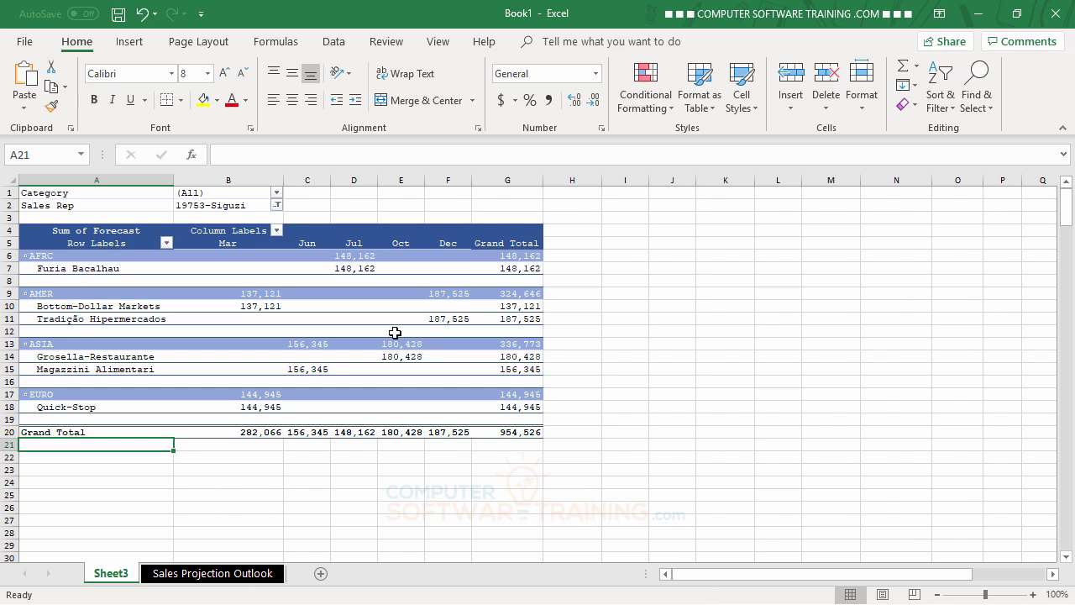
Reset the Sales Rep report filter to (All).
{"action": "left_click", "coordinate": [277, 206]}
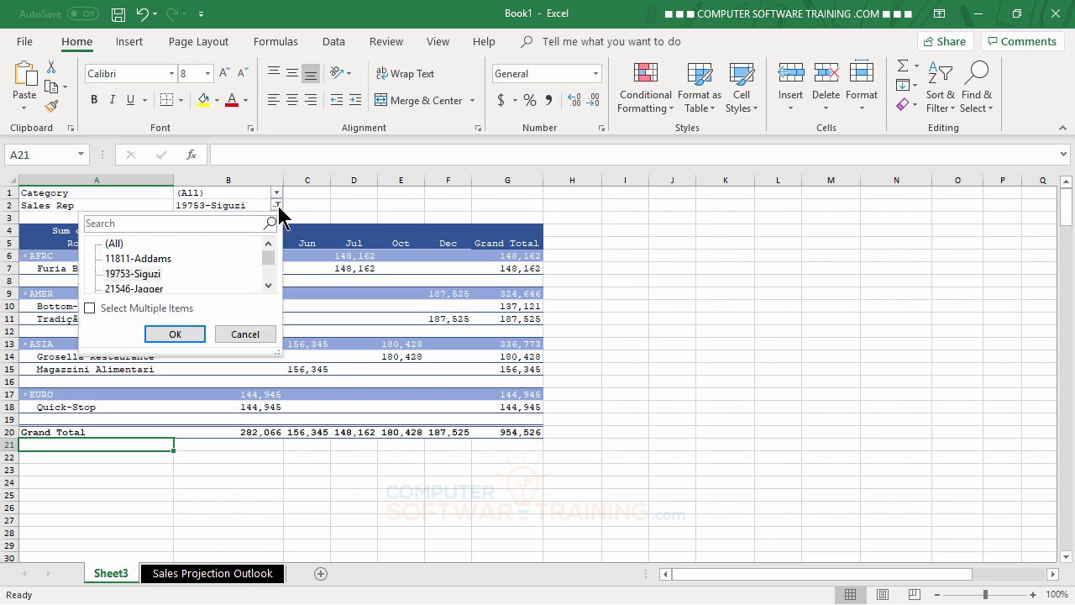
{"action": "left_click", "coordinate": [115, 244]}
{"action": "left_click", "coordinate": [176, 334]}
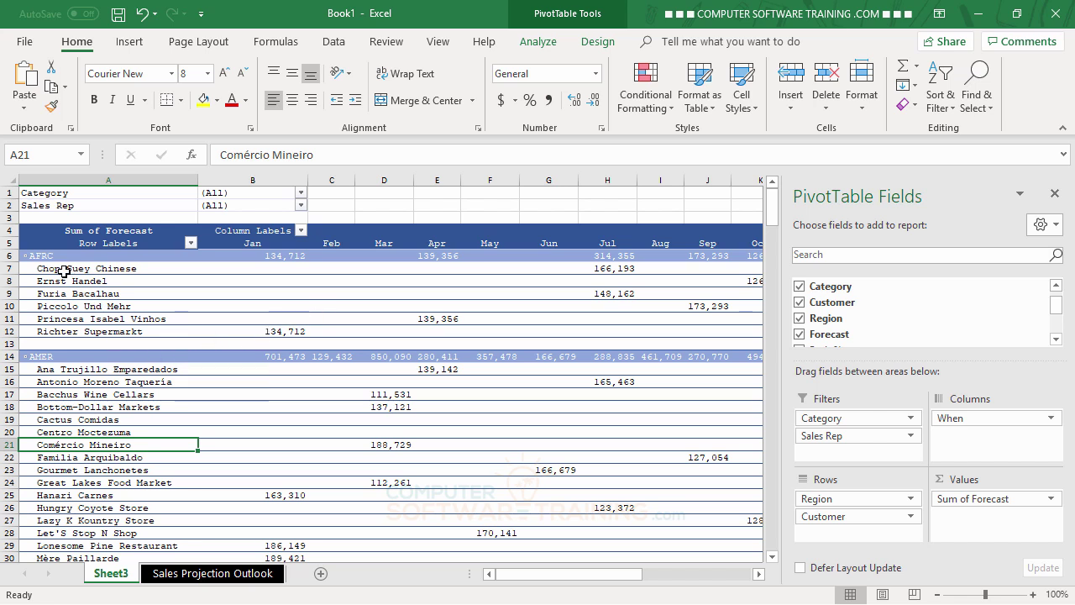
Filter the Region row labels to include only AFRC, ASIA and NORD.
{"action": "left_click", "coordinate": [51, 356]}
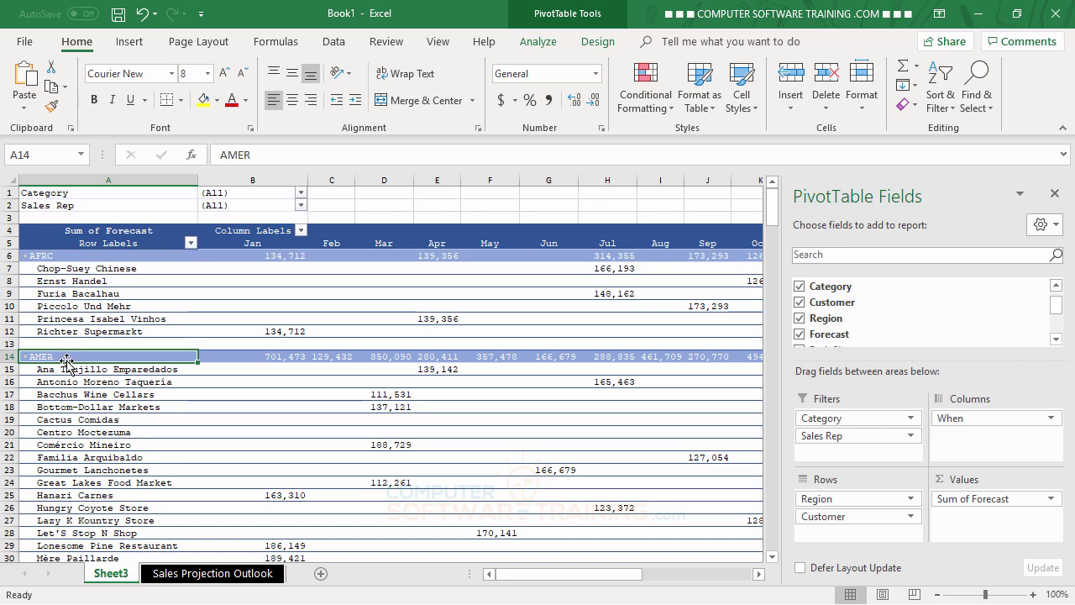
{"action": "left_click", "coordinate": [191, 244]}
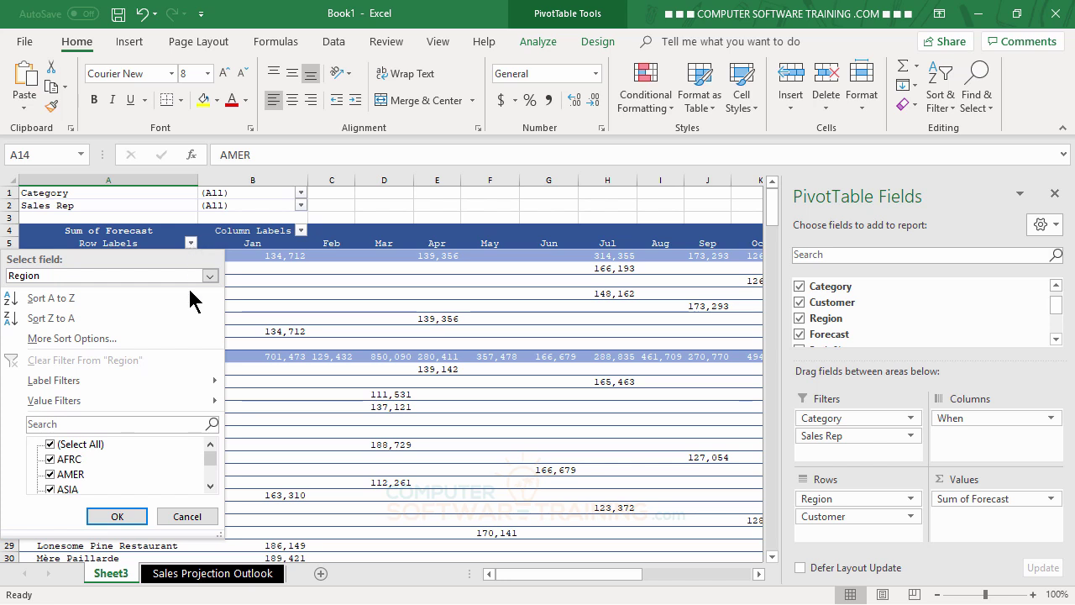
{"action": "left_click", "coordinate": [52, 445]}
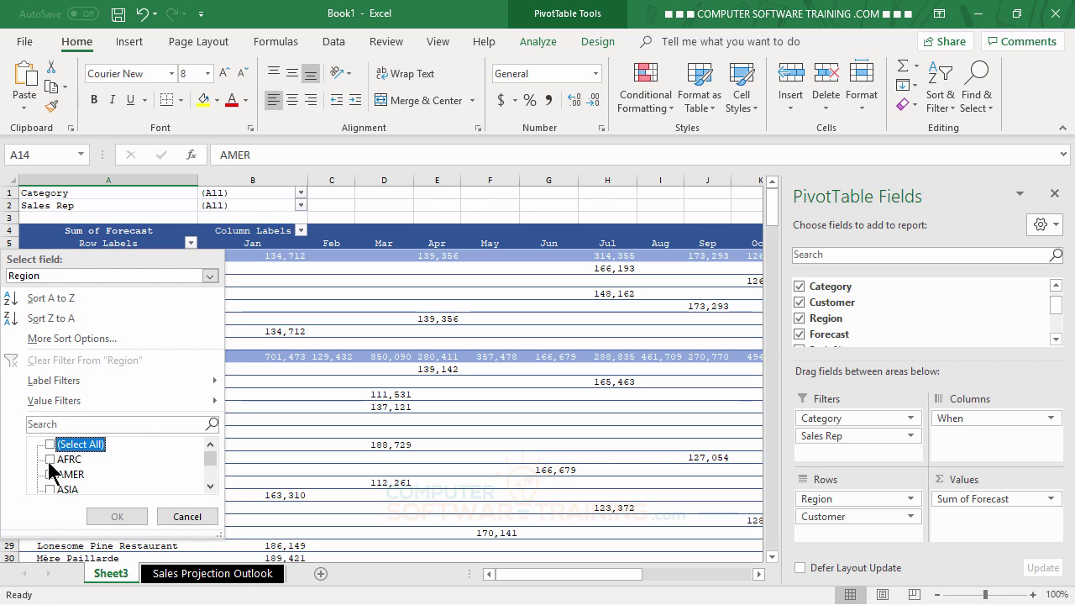
{"action": "left_click", "coordinate": [50, 460]}
{"action": "left_click", "coordinate": [210, 486]}
{"action": "left_click", "coordinate": [210, 486]}
{"action": "left_click", "coordinate": [210, 486]}
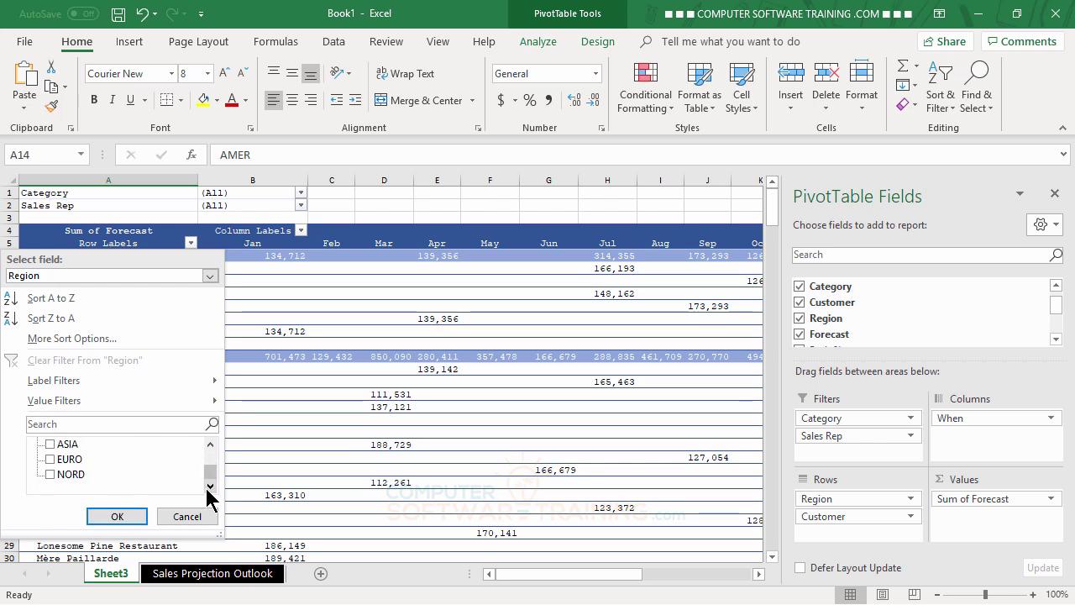
{"action": "left_click", "coordinate": [49, 474]}
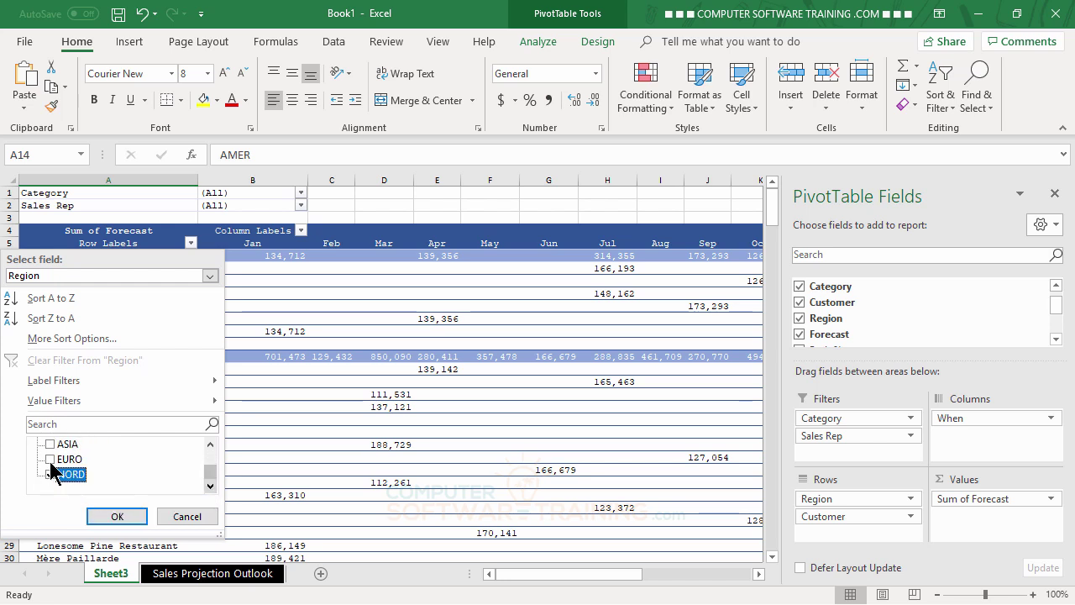
{"action": "left_click", "coordinate": [51, 445]}
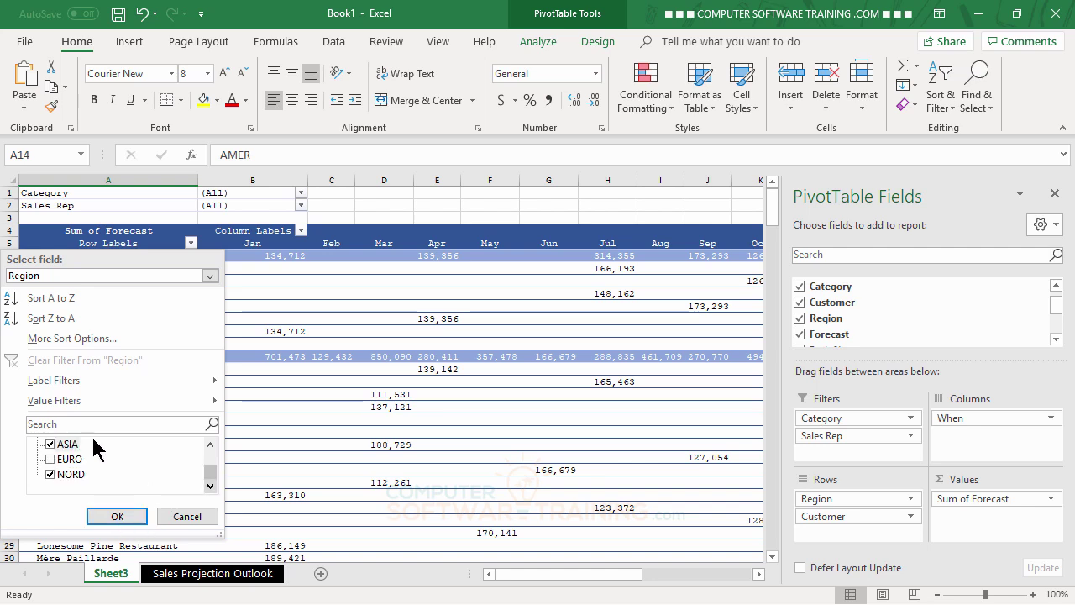
{"action": "left_click", "coordinate": [117, 517]}
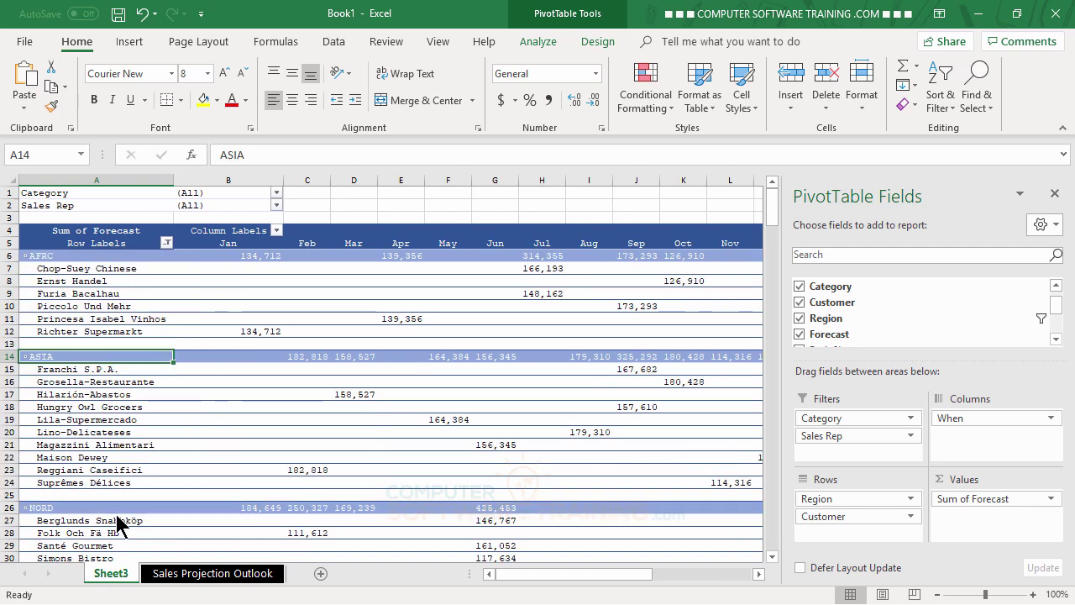
Remove Region from the pivot table's rows and move Category from the filters into the rows above Customer.
{"action": "scroll", "coordinate": [222, 393], "scroll_direction": "down", "scroll_amount": 4}
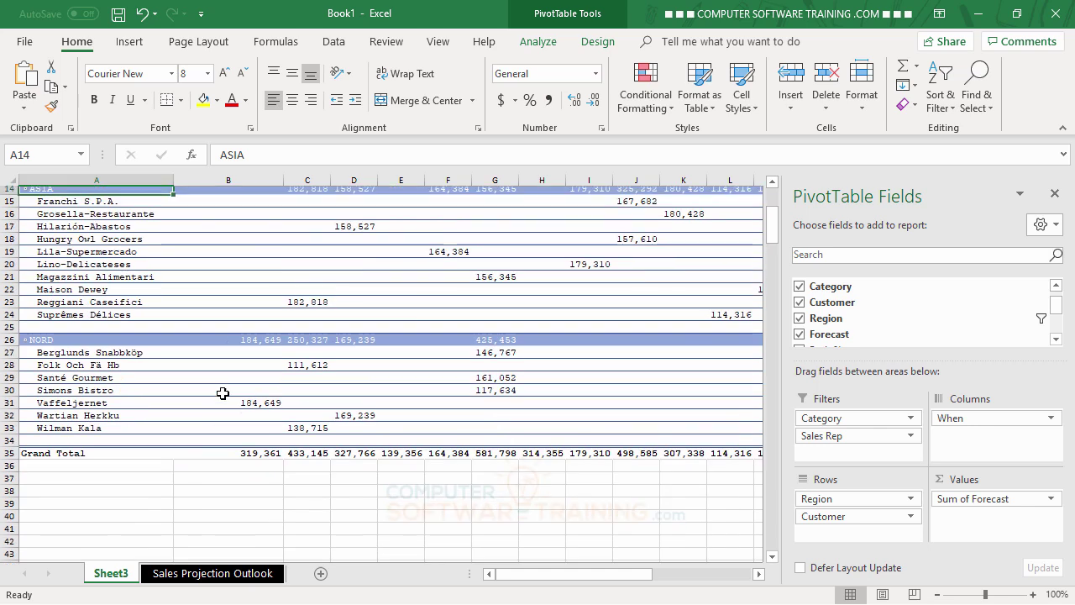
{"action": "scroll", "coordinate": [223, 393], "scroll_direction": "up", "scroll_amount": 5}
{"action": "scroll", "coordinate": [223, 393], "scroll_direction": "down", "scroll_amount": 1}
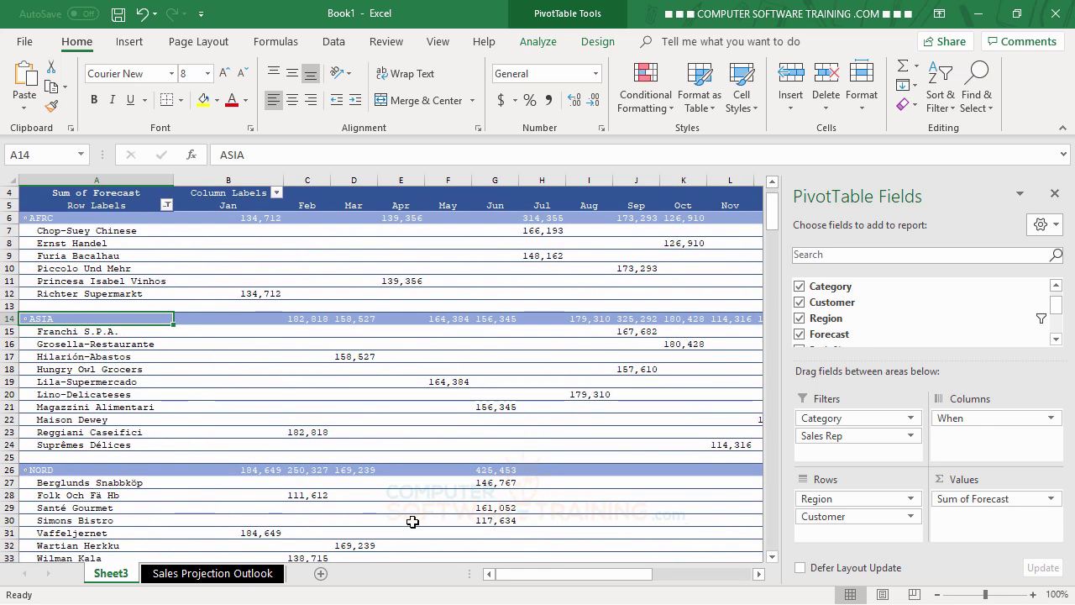
{"action": "mouse_move", "coordinate": [514, 578]}
{"action": "left_mouse_down"}
{"action": "mouse_move", "coordinate": [594, 580]}
{"action": "mouse_move", "coordinate": [498, 573]}
{"action": "left_mouse_up"}
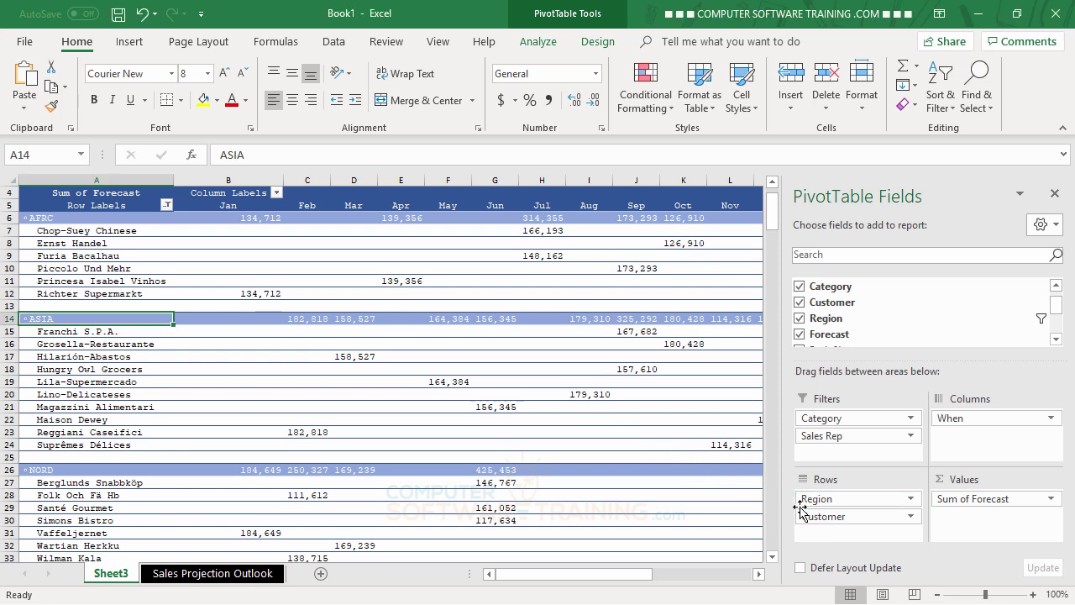
{"action": "left_click_drag", "start_coordinate": [828, 500], "coordinate": [667, 405]}
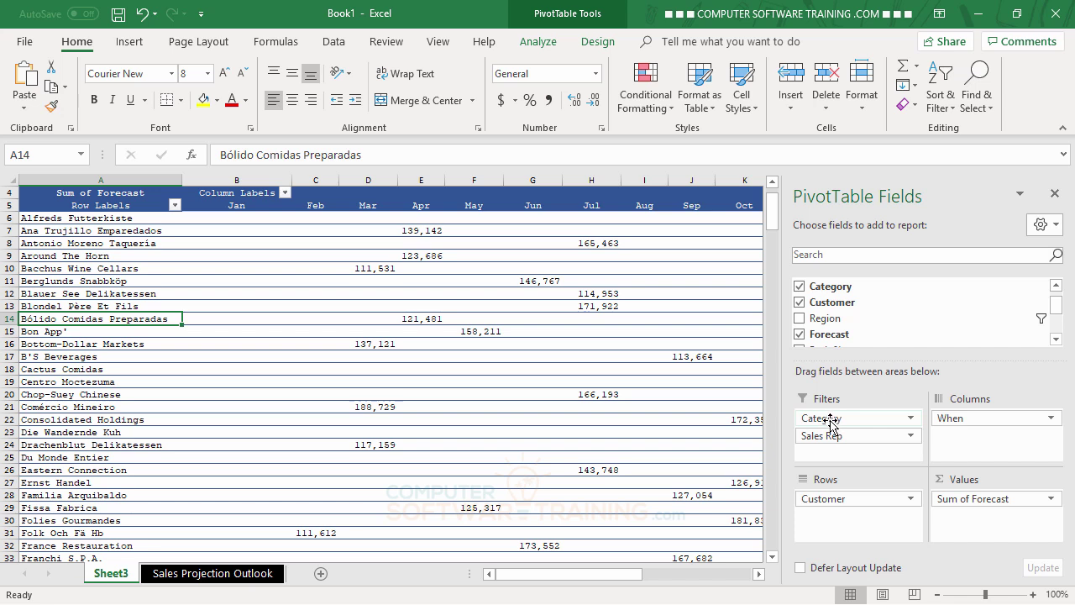
{"action": "left_click_drag", "start_coordinate": [829, 420], "coordinate": [840, 497]}
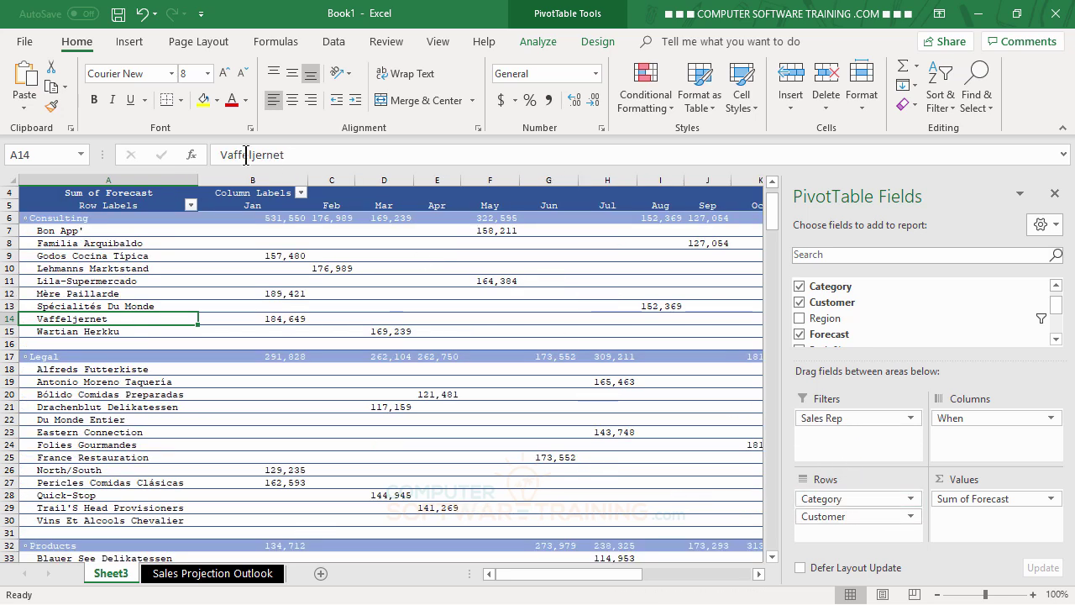
{"action": "scroll", "coordinate": [297, 319], "scroll_direction": "up", "scroll_amount": 1}
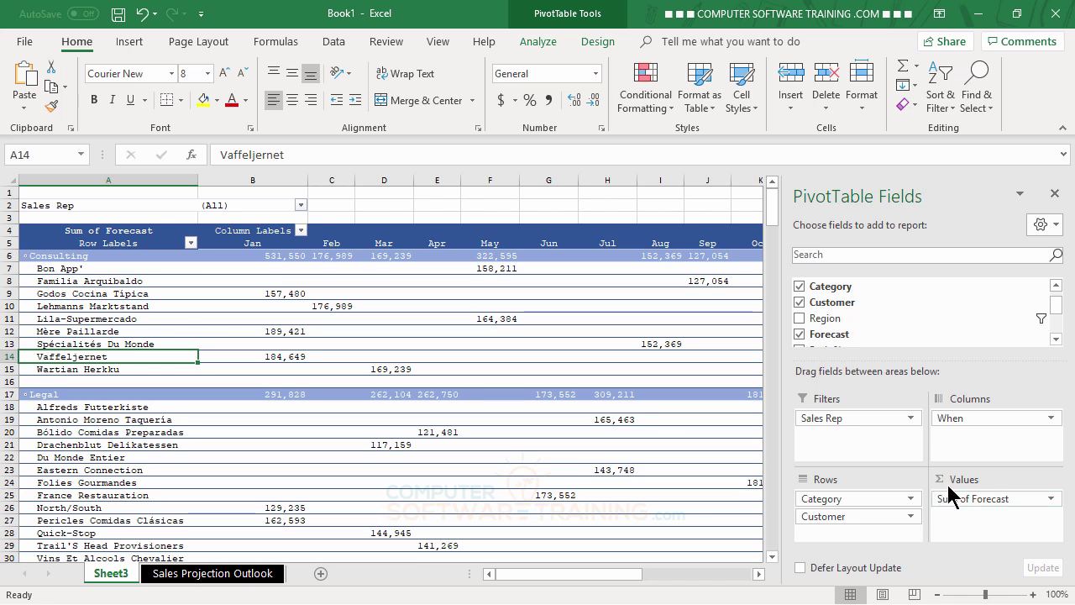
Add the Region field to the report filters above Sales Rep and reset it to show all regions.
{"action": "left_click_drag", "start_coordinate": [833, 318], "coordinate": [845, 420]}
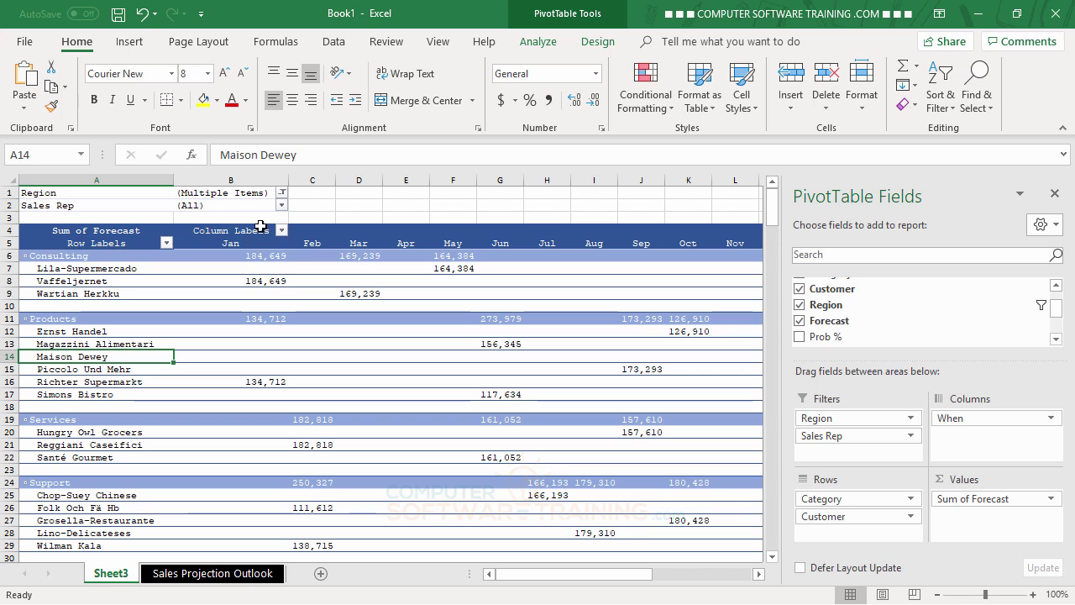
{"action": "left_click", "coordinate": [282, 193]}
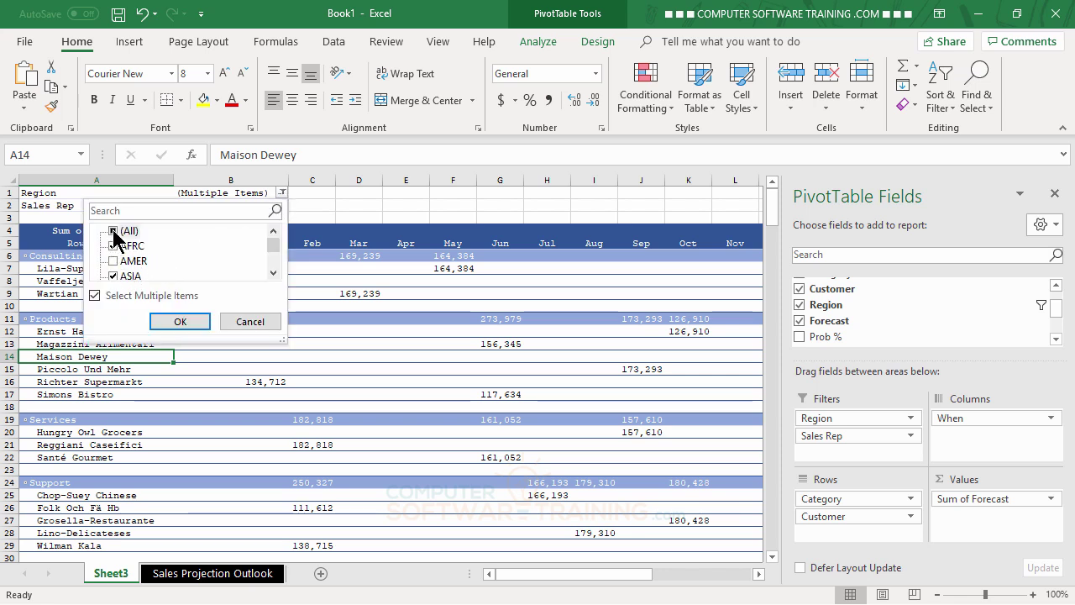
{"action": "left_click", "coordinate": [114, 232]}
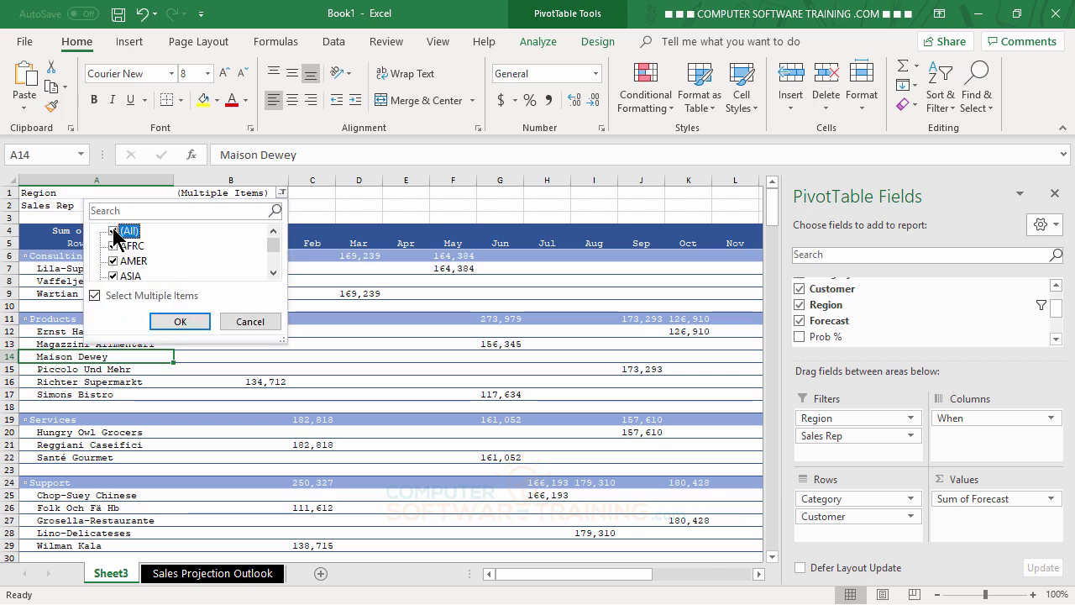
{"action": "left_click", "coordinate": [185, 323]}
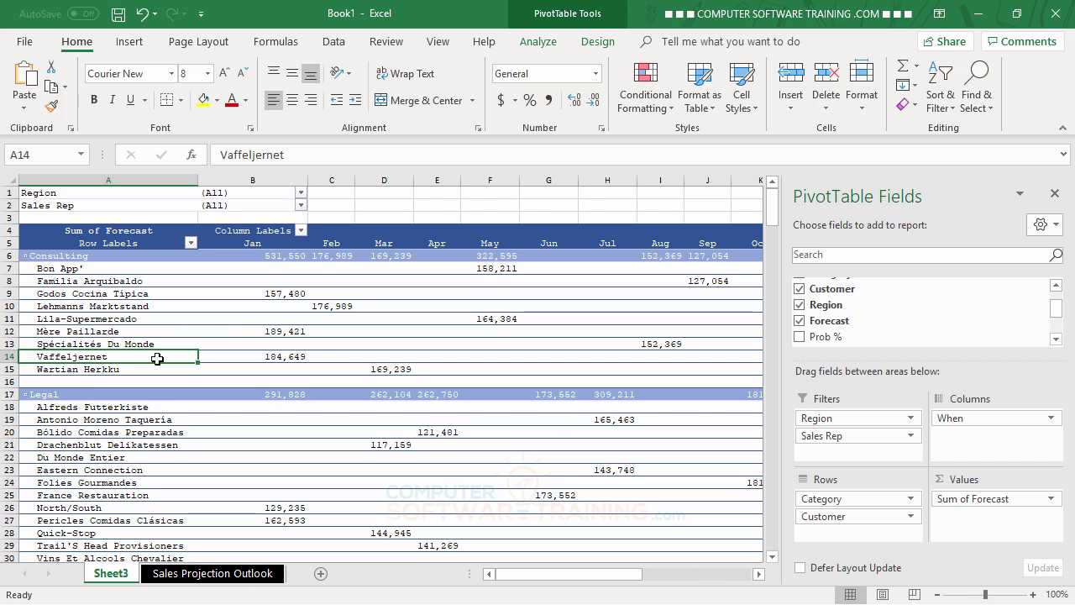
{"action": "left_click", "coordinate": [74, 256]}
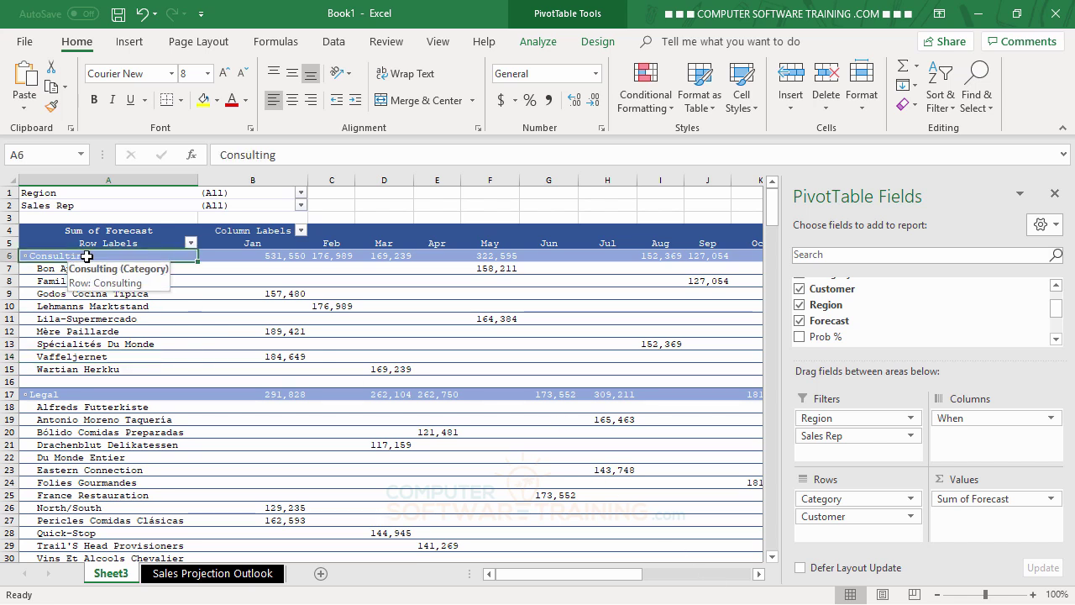
{"action": "left_click", "coordinate": [77, 395]}
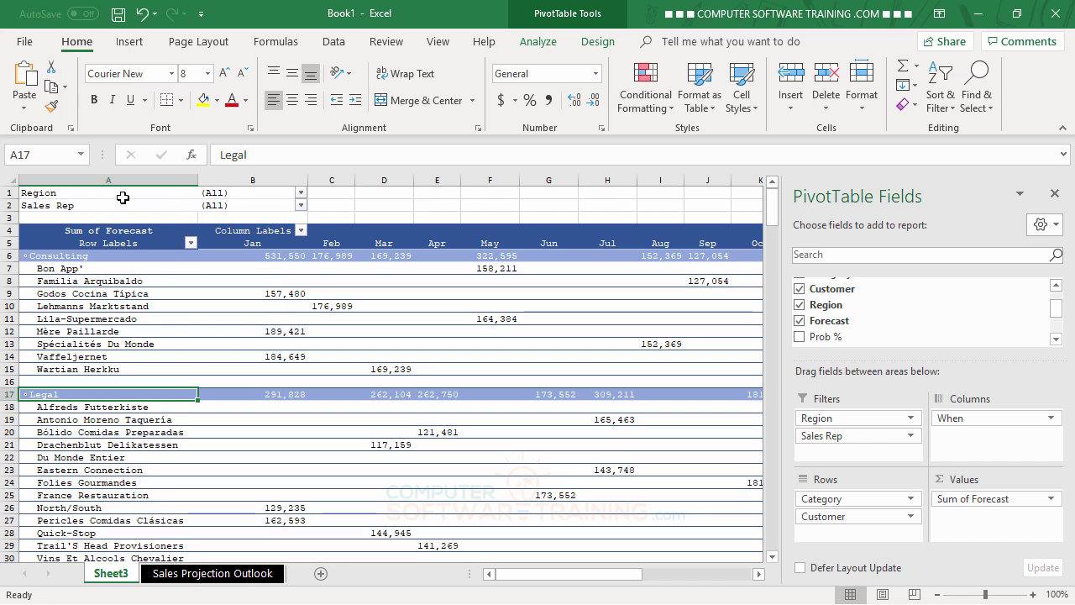
Turn off multiple selection in the Region report filter and show only the AMER region.
{"action": "left_click", "coordinate": [301, 193]}
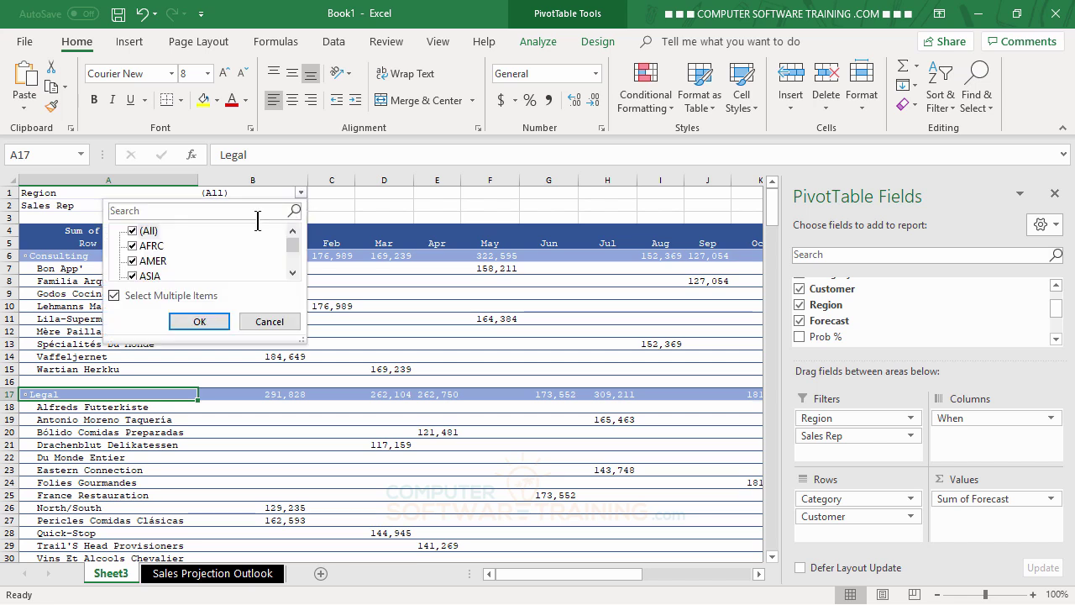
{"action": "left_click", "coordinate": [115, 296]}
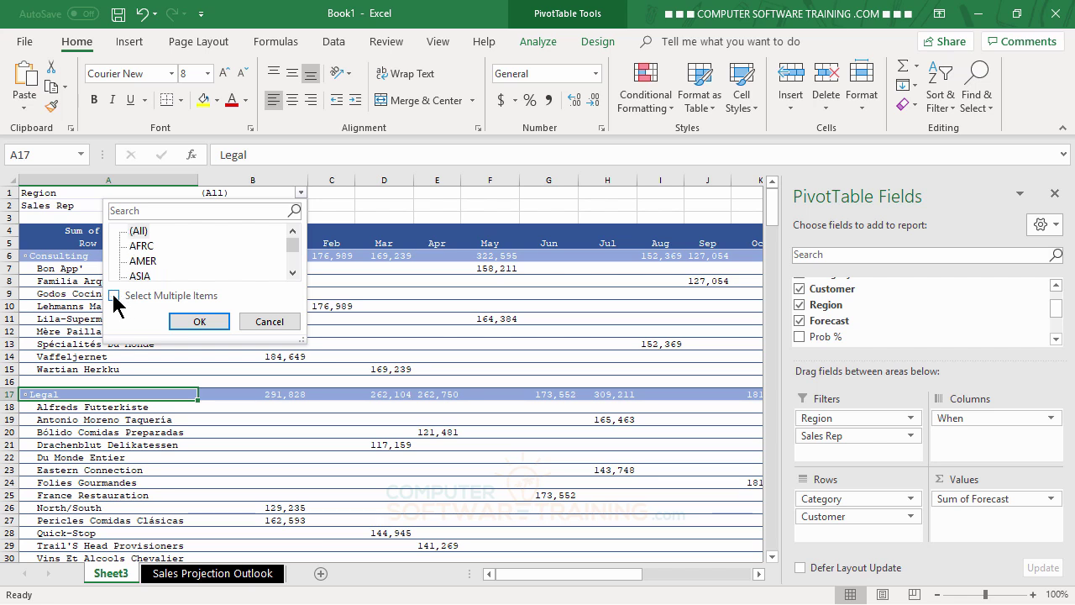
{"action": "left_click", "coordinate": [199, 322]}
{"action": "left_click", "coordinate": [301, 195]}
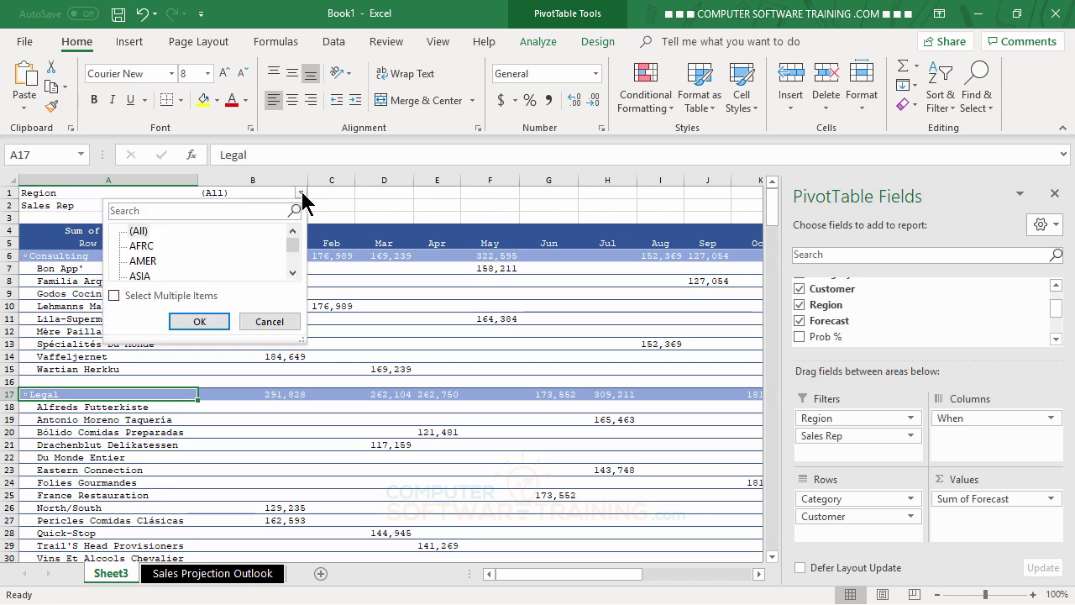
{"action": "left_click", "coordinate": [147, 247]}
{"action": "left_click", "coordinate": [144, 266]}
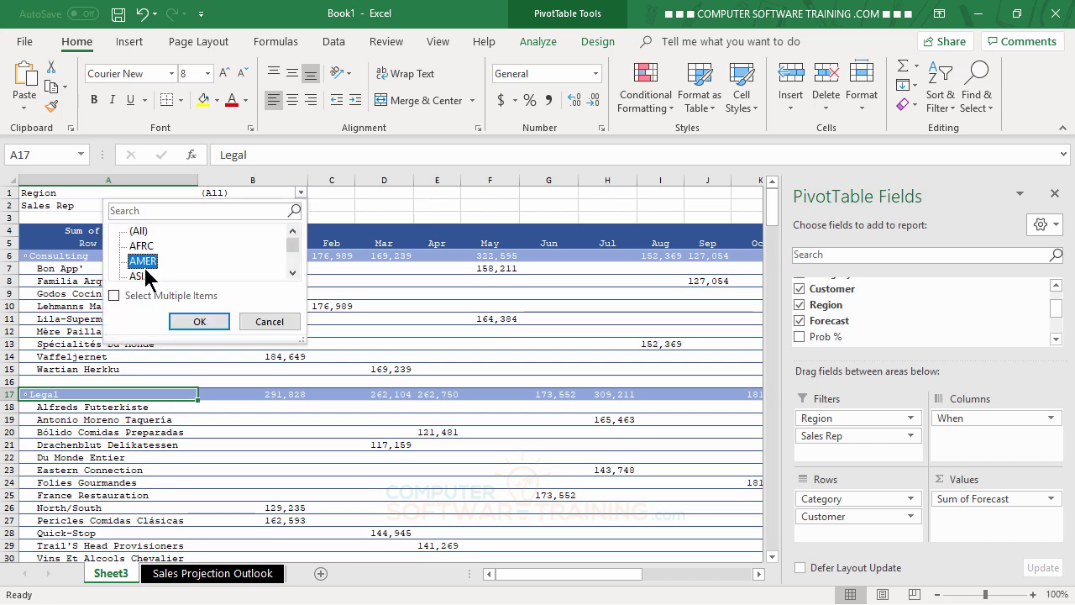
{"action": "left_click", "coordinate": [200, 322]}
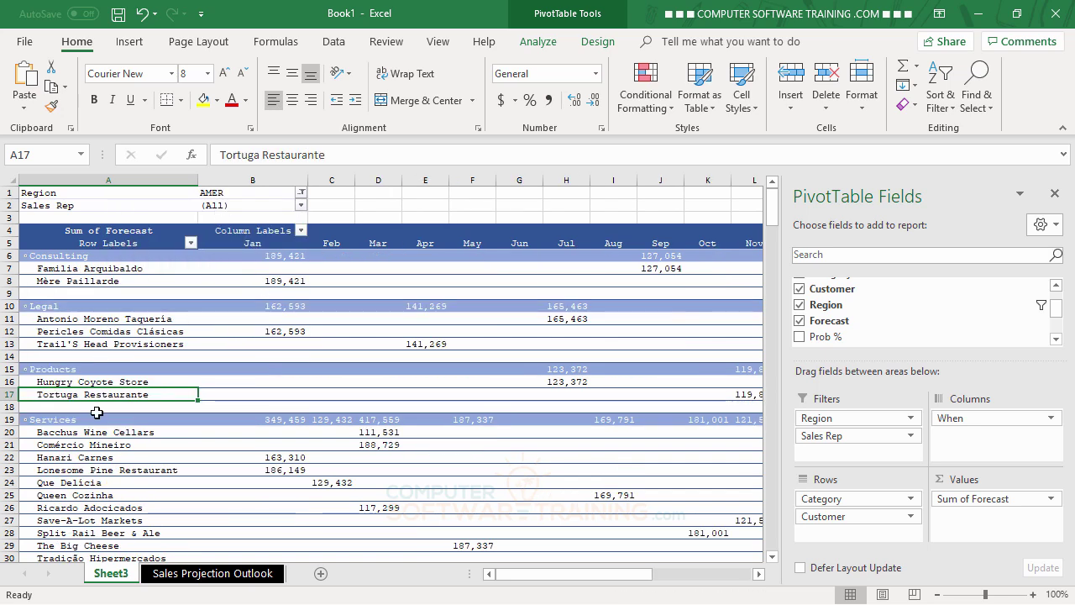
Allow multiple items in the Region report filter and include both AFRC and AMER.
{"action": "left_click", "coordinate": [300, 193]}
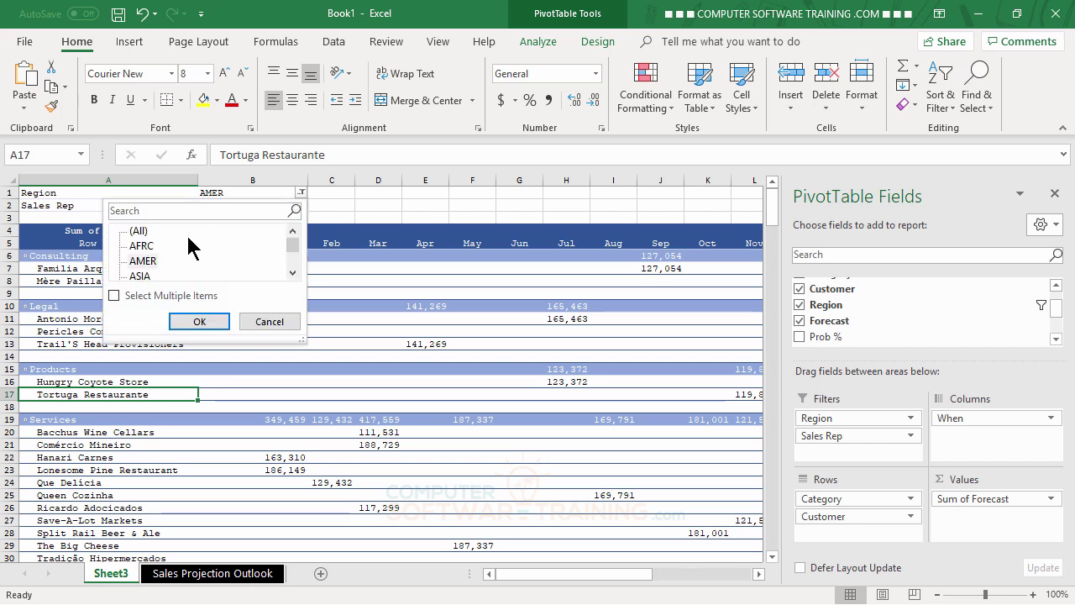
{"action": "left_click", "coordinate": [115, 295]}
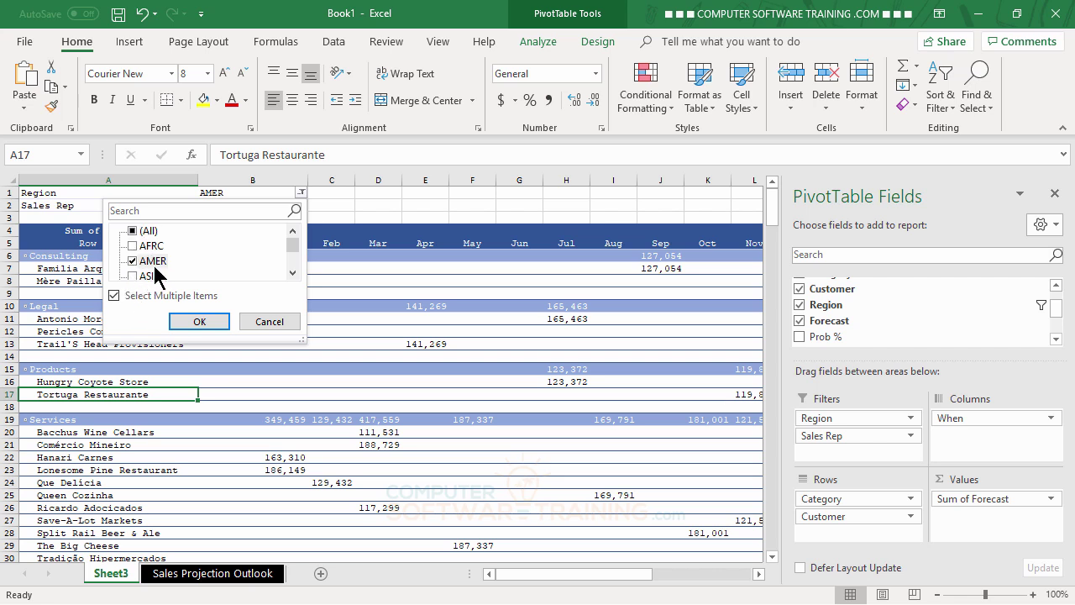
{"action": "left_click", "coordinate": [133, 246]}
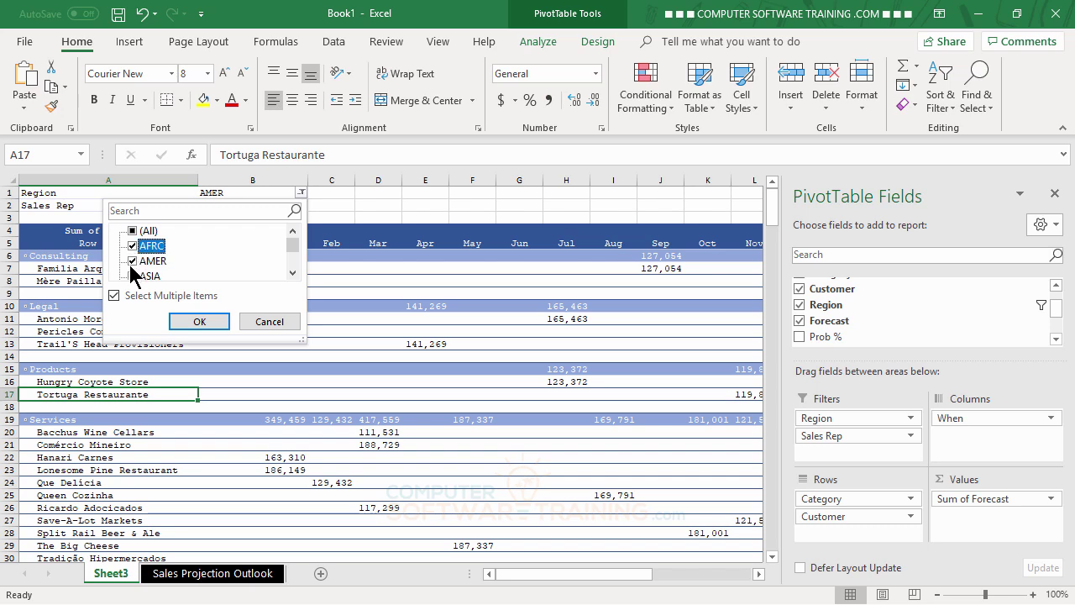
{"action": "left_click", "coordinate": [132, 260]}
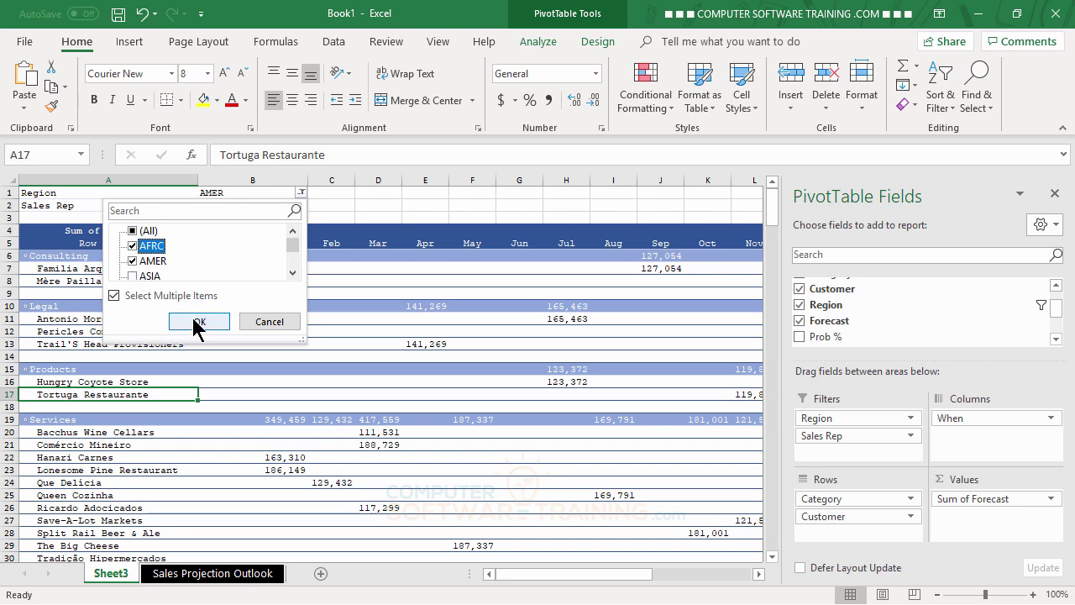
{"action": "left_click", "coordinate": [198, 321]}
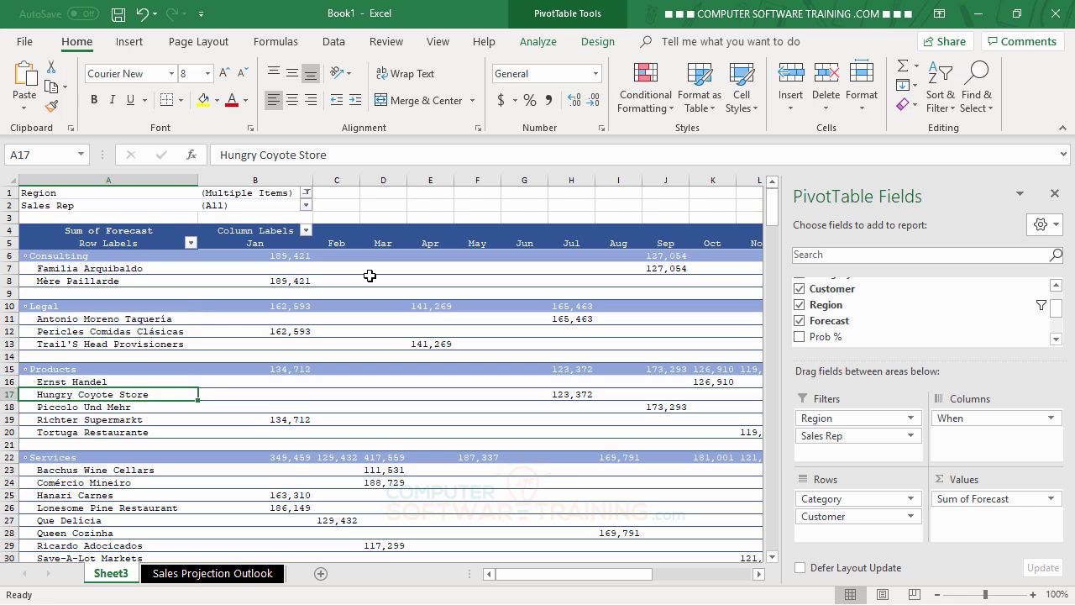
Switch the Region report filter back to single selection and show only AFRC.
{"action": "mouse_move", "coordinate": [264, 380]}
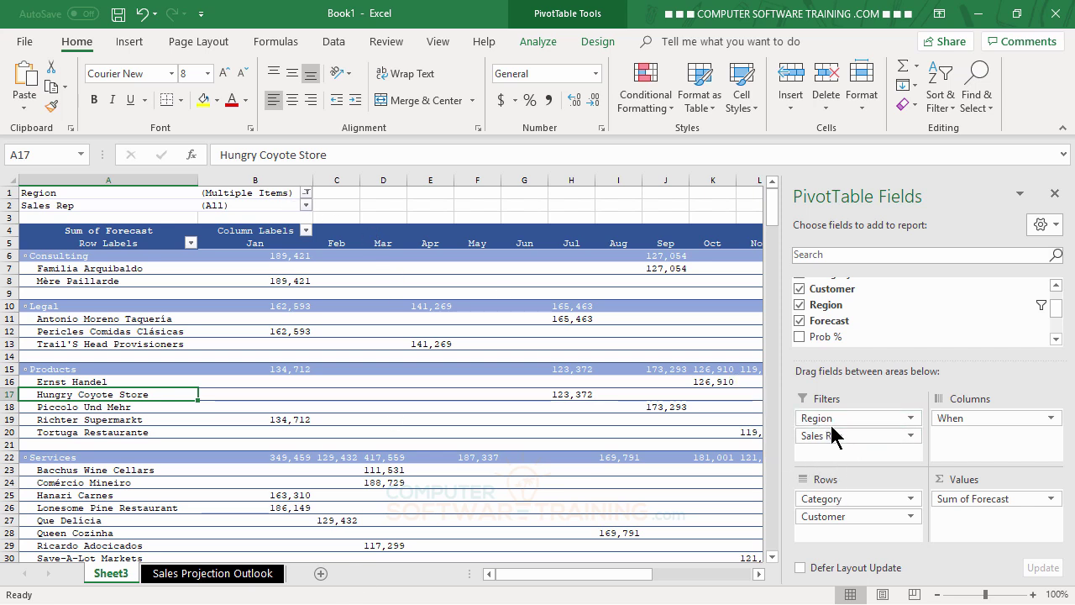
{"action": "left_click", "coordinate": [306, 193]}
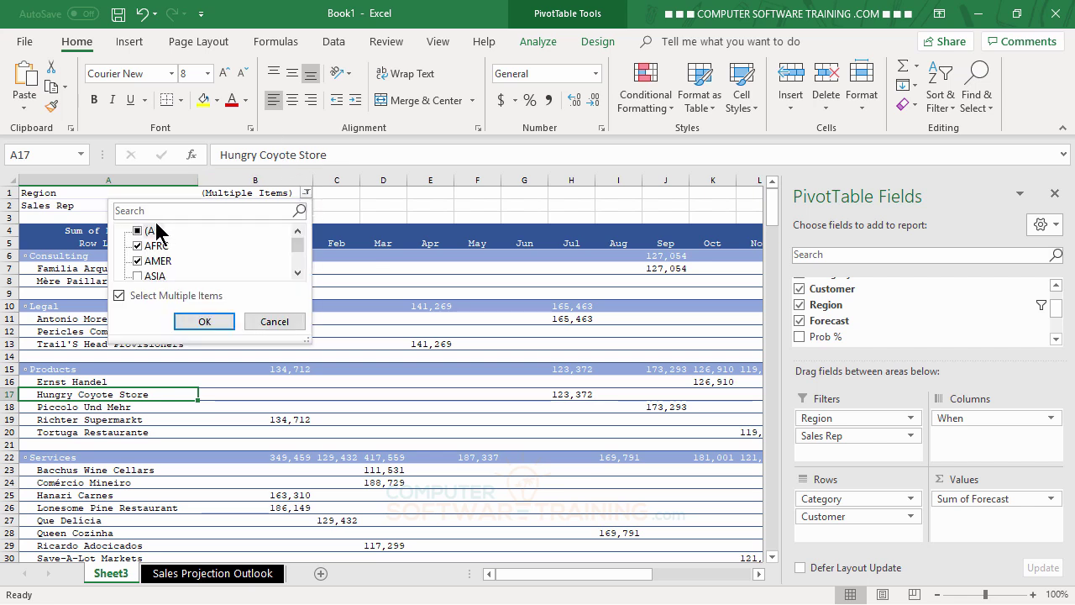
{"action": "left_click", "coordinate": [119, 296]}
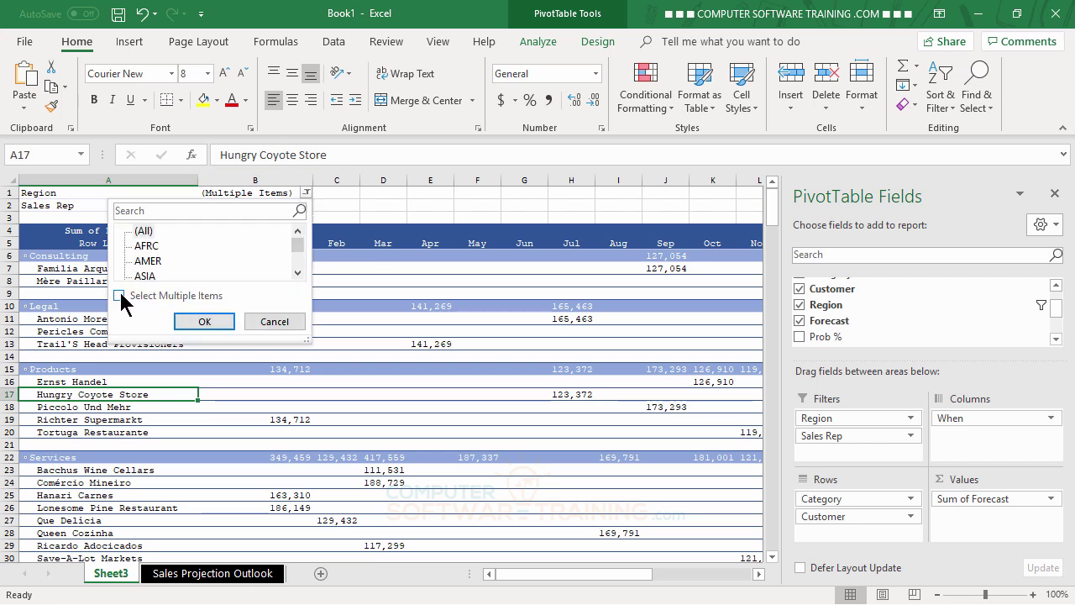
{"action": "left_click", "coordinate": [152, 250]}
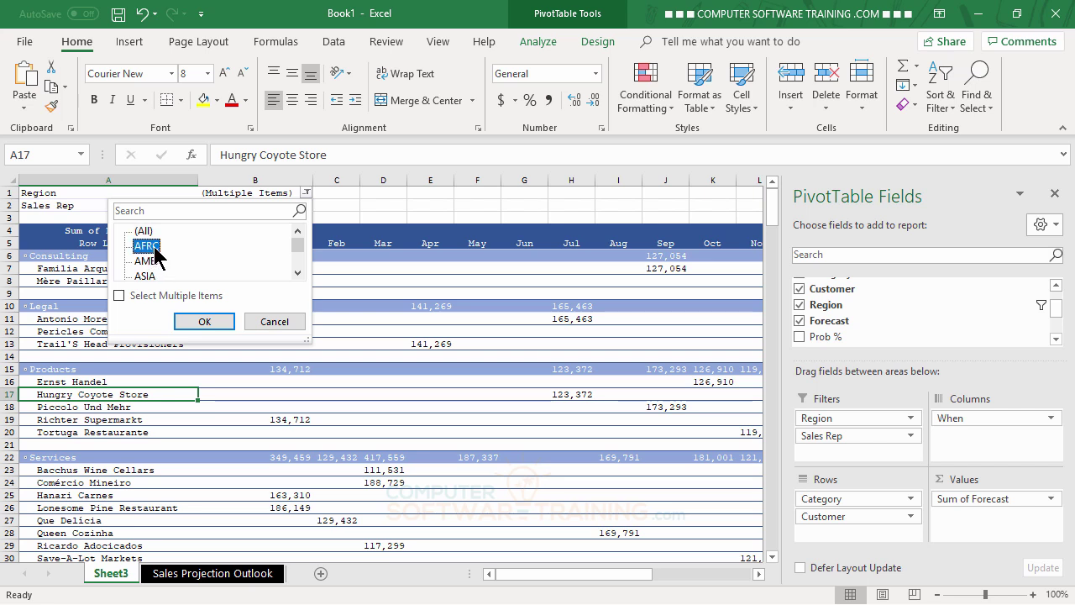
{"action": "left_click", "coordinate": [206, 323]}
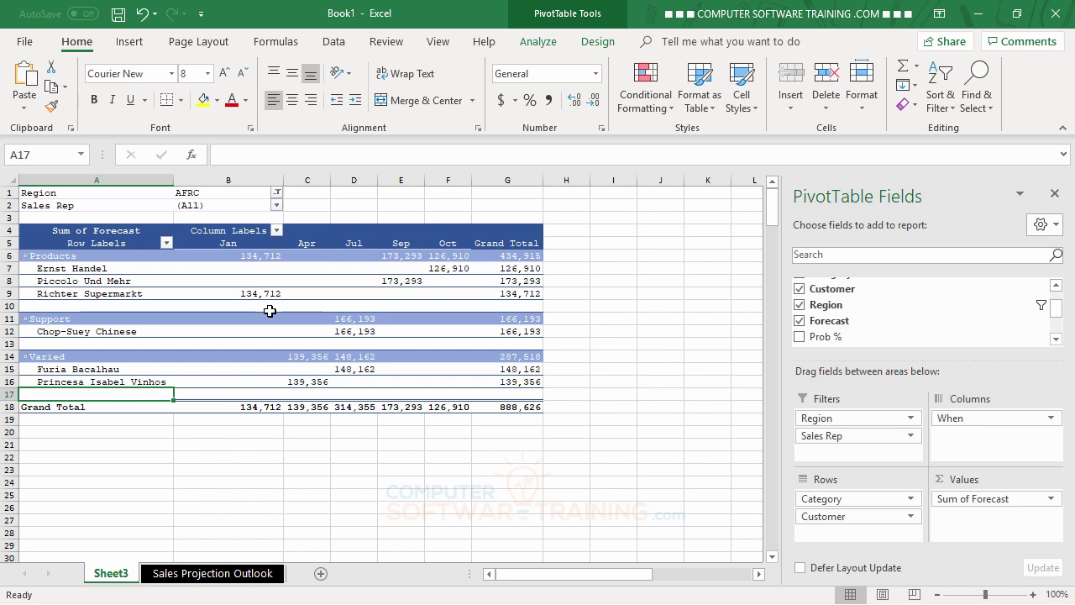
Reset the Region report filter to (All).
{"action": "left_click", "coordinate": [276, 193]}
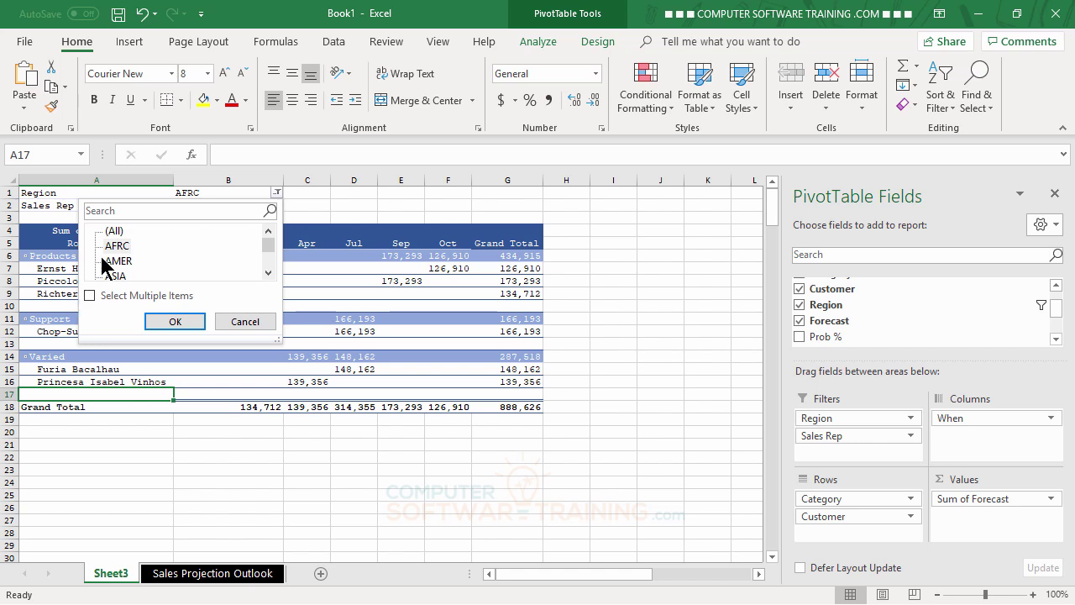
{"action": "left_click", "coordinate": [113, 231]}
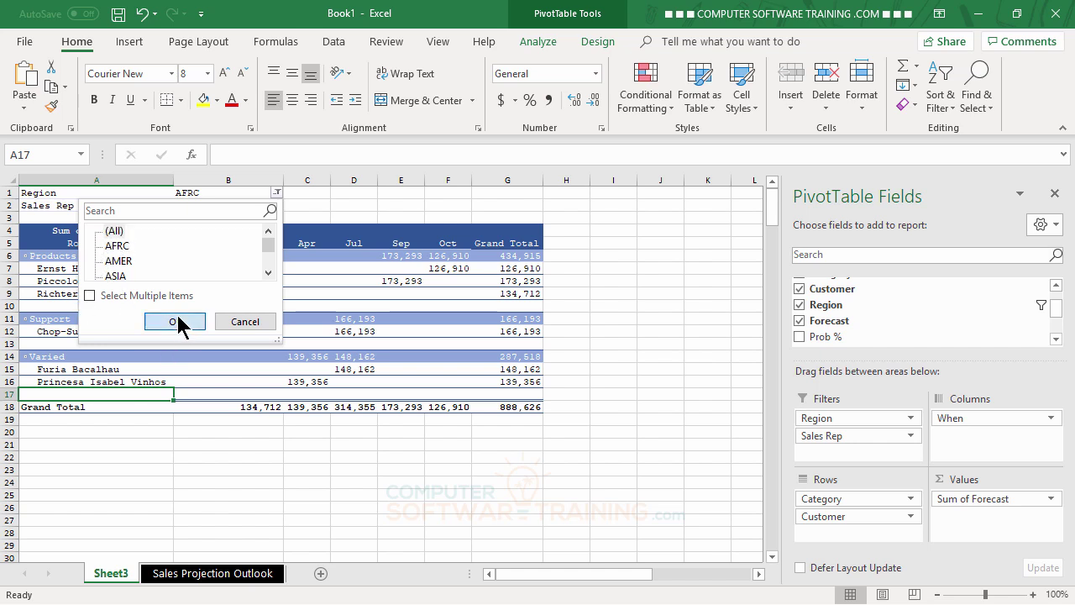
{"action": "left_click", "coordinate": [180, 323]}
{"action": "mouse_move", "coordinate": [271, 395]}
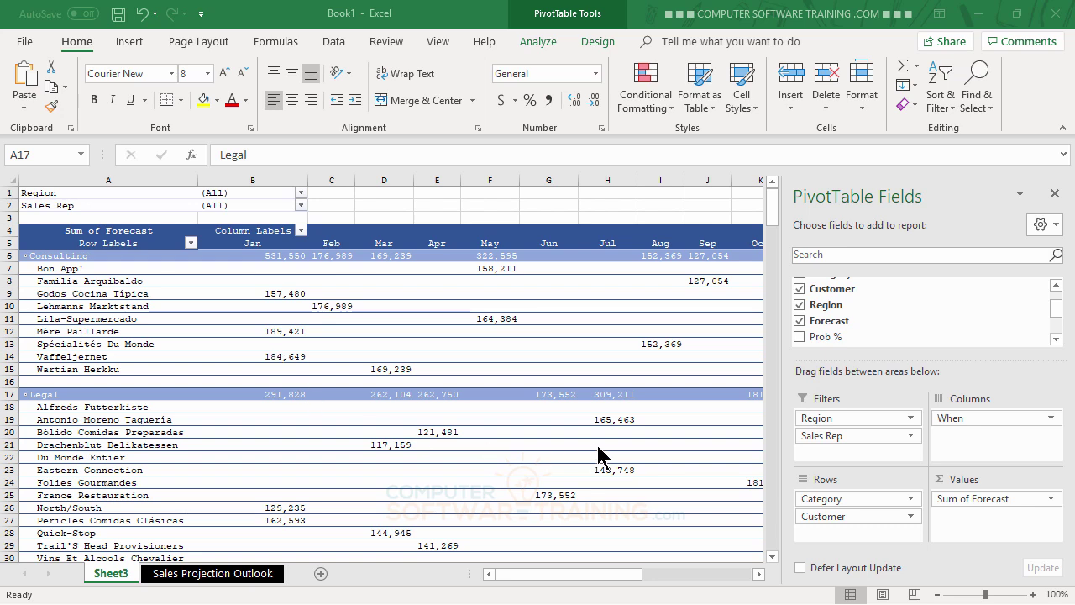
{"action": "key", "text": "ctrl+z"}
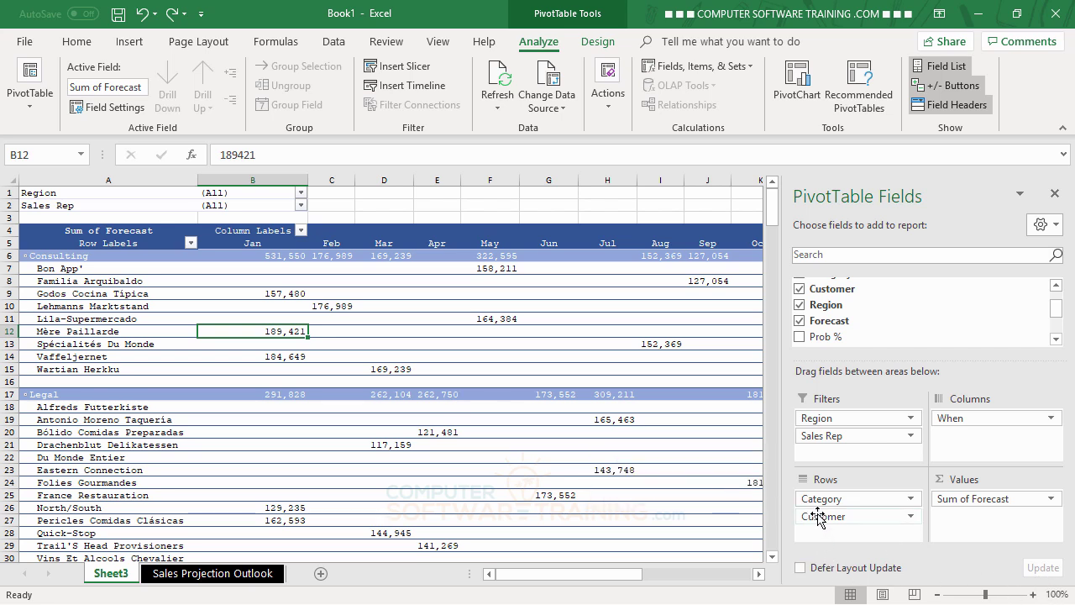
Move Category out of the rows and When out of the columns into the pivot table's report filters.
{"action": "left_click_drag", "start_coordinate": [829, 502], "coordinate": [647, 435]}
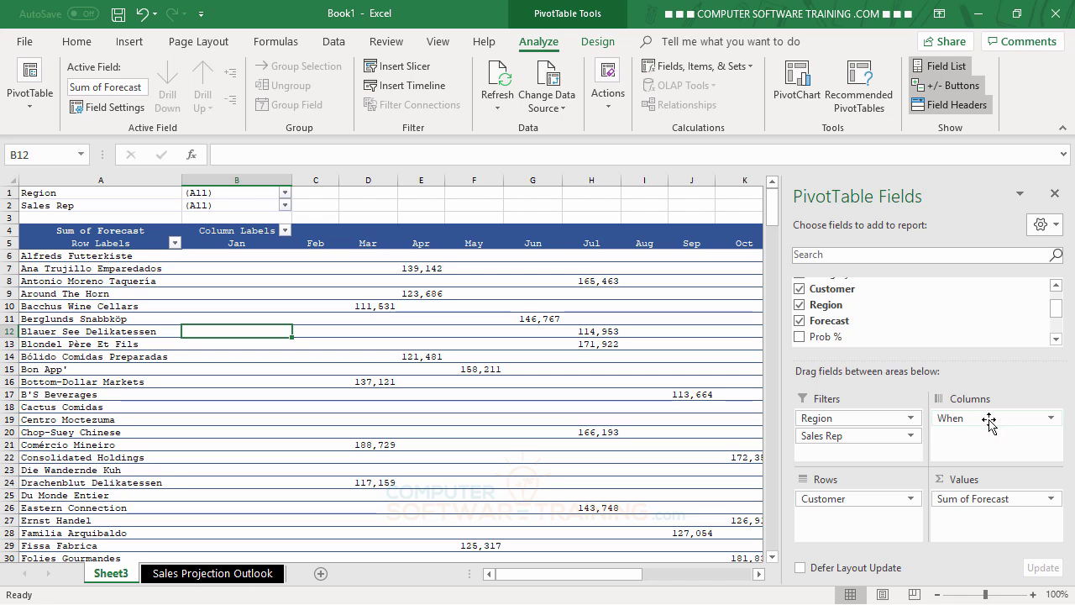
{"action": "left_click_drag", "start_coordinate": [978, 420], "coordinate": [830, 453]}
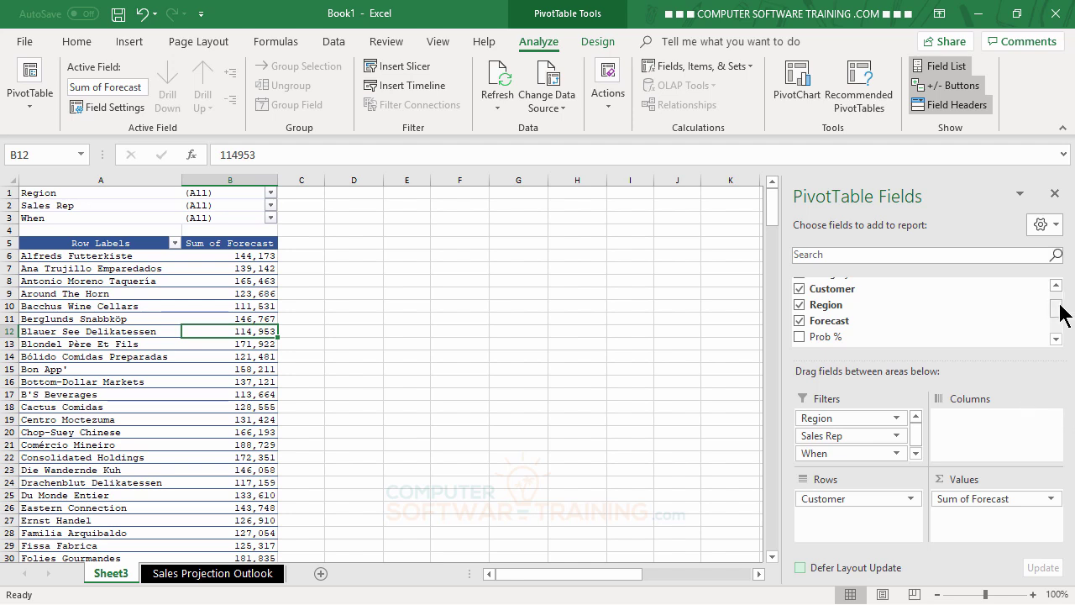
{"action": "left_click_drag", "start_coordinate": [1060, 313], "coordinate": [1058, 302]}
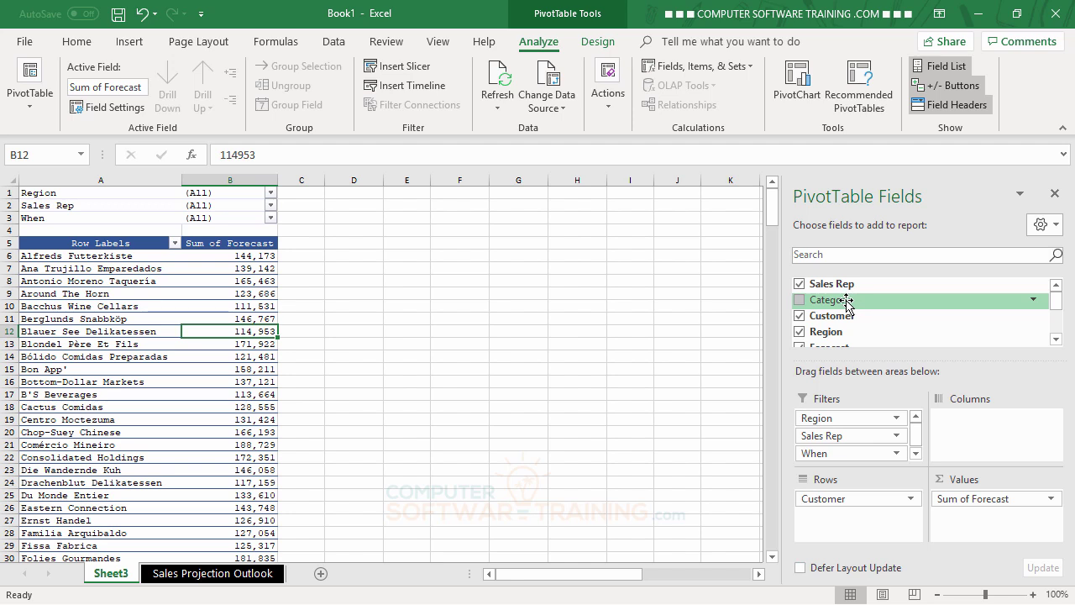
{"action": "left_click_drag", "start_coordinate": [843, 302], "coordinate": [849, 456]}
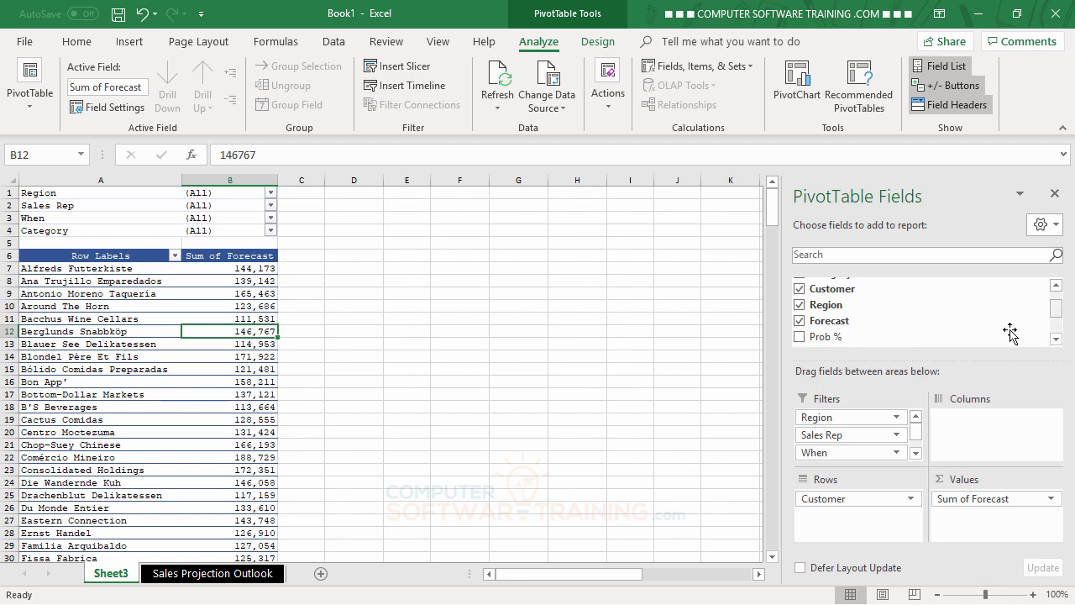
Add the W.Forecast field to the pivot table's values below Sum of Forecast.
{"action": "left_click", "coordinate": [1056, 285]}
{"action": "left_click", "coordinate": [1056, 286]}
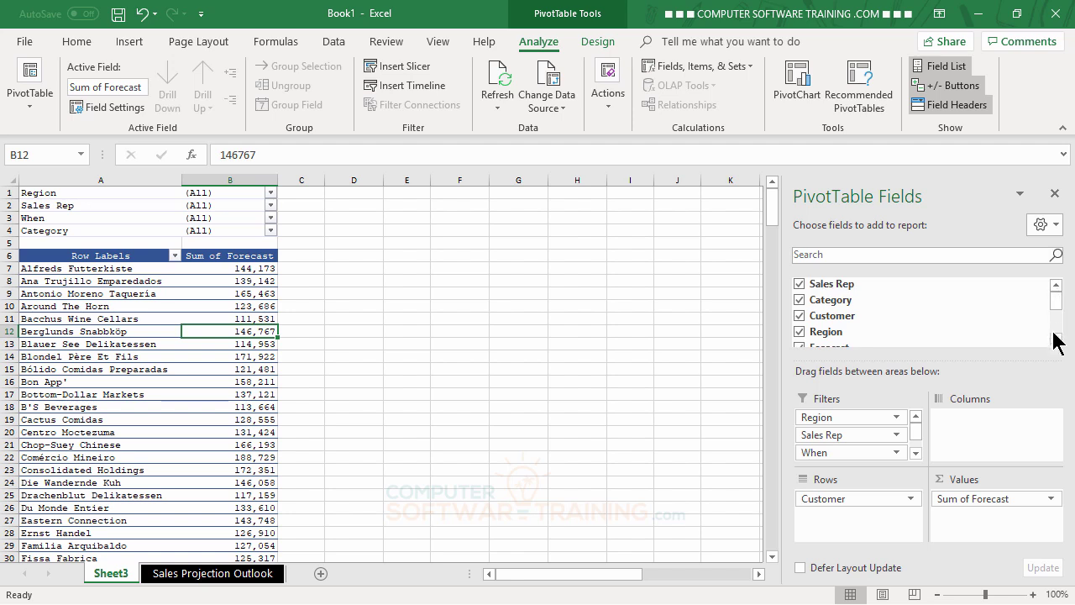
{"action": "left_click", "coordinate": [1055, 339]}
{"action": "left_click", "coordinate": [1056, 339]}
{"action": "left_click", "coordinate": [1056, 340]}
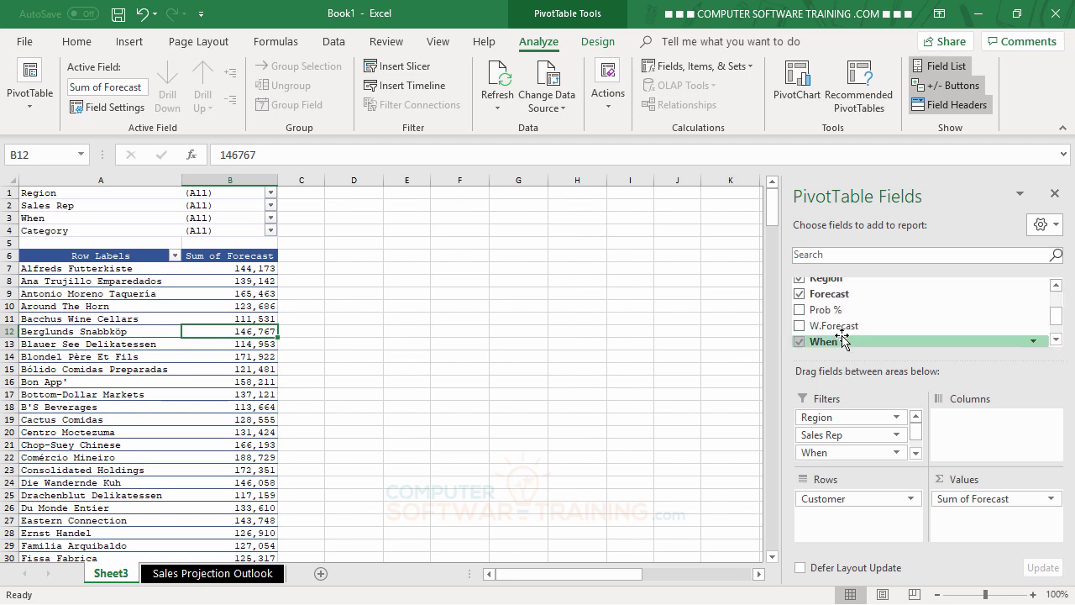
{"action": "left_click_drag", "start_coordinate": [845, 334], "coordinate": [978, 521]}
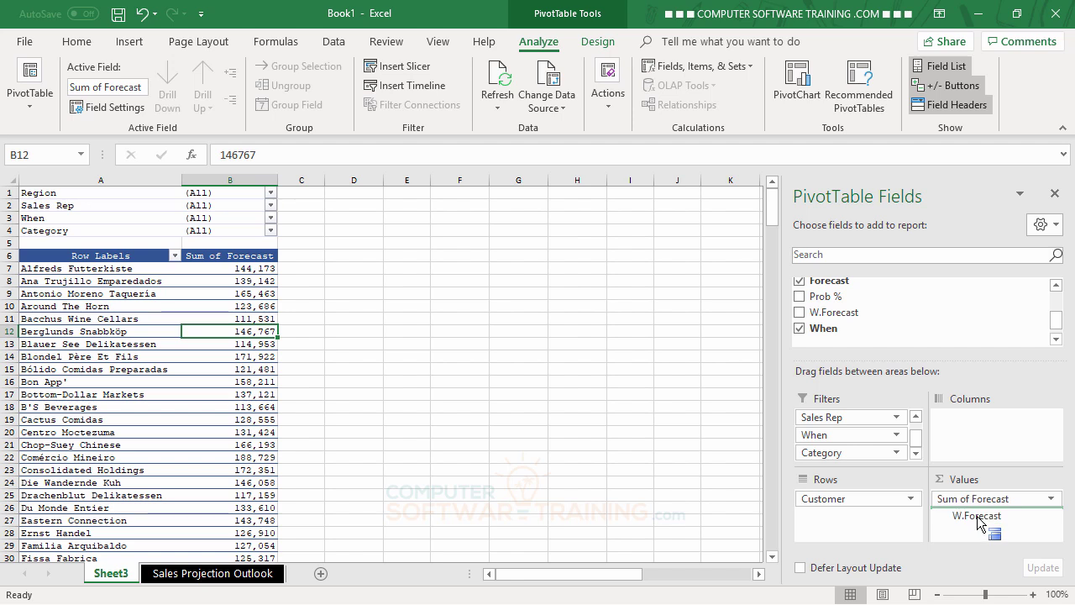
{"action": "left_click_drag", "start_coordinate": [978, 520], "coordinate": [979, 524]}
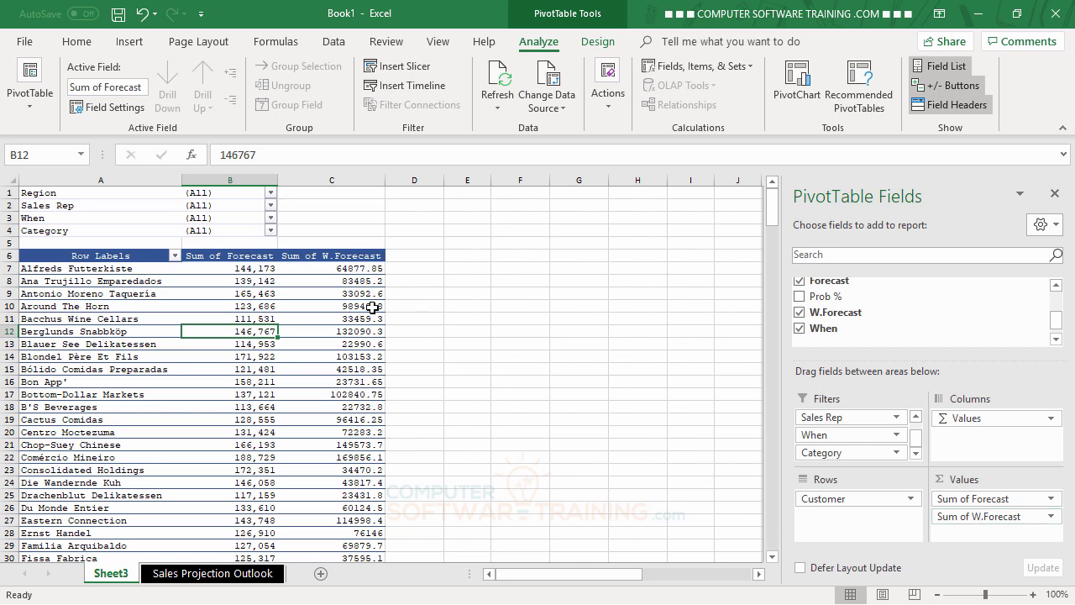
Format the Sum of W.Forecast values as Number with 0 decimal places and a 1000 separator.
{"action": "mouse_move", "coordinate": [360, 308]}
{"action": "mouse_move", "coordinate": [336, 256]}
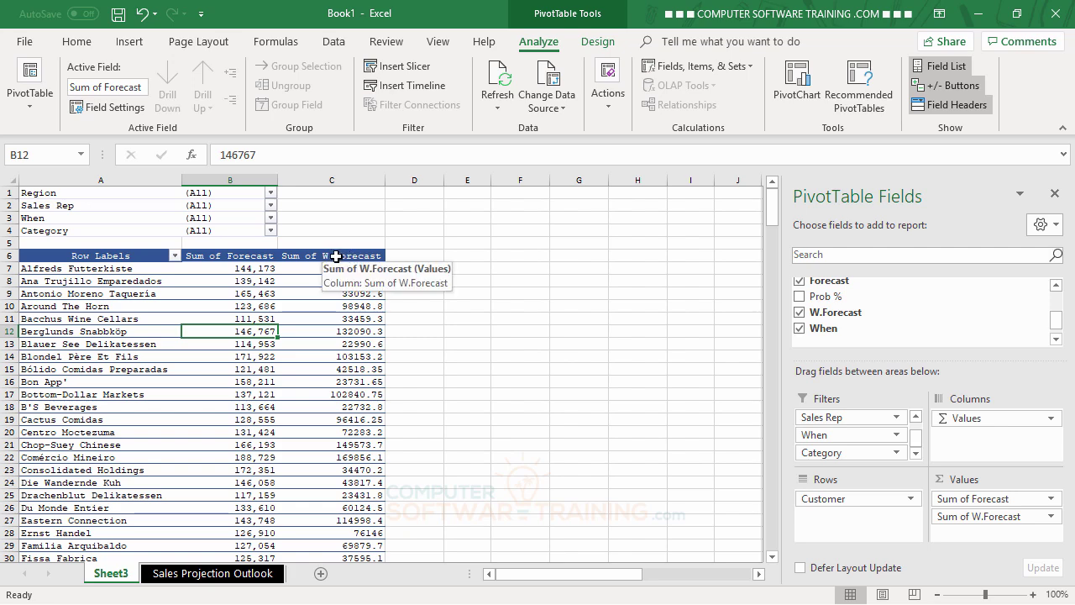
{"action": "double_click", "coordinate": [336, 257]}
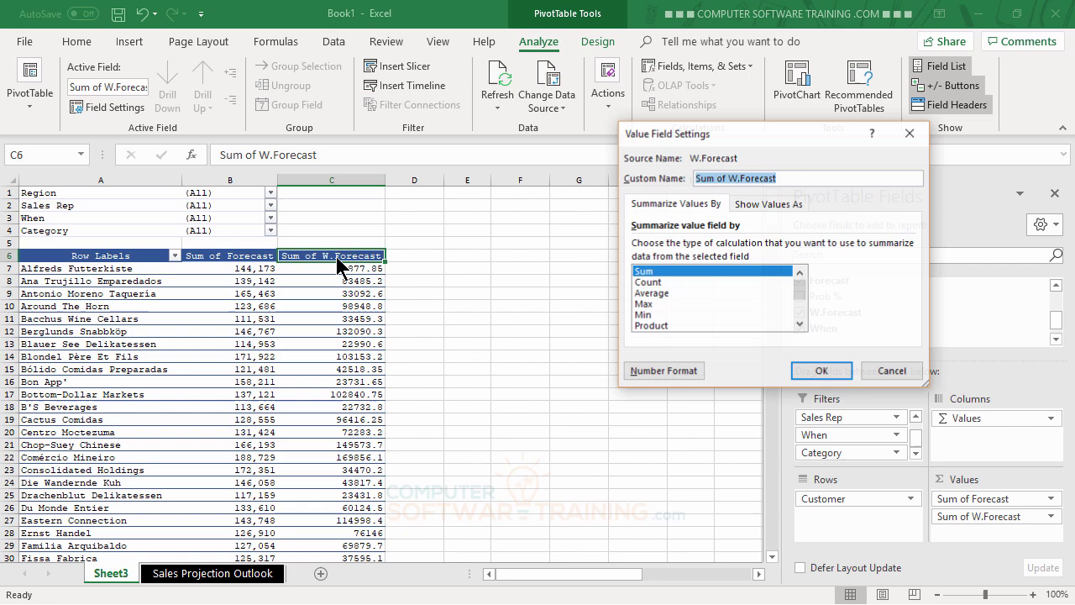
{"action": "left_click", "coordinate": [652, 370]}
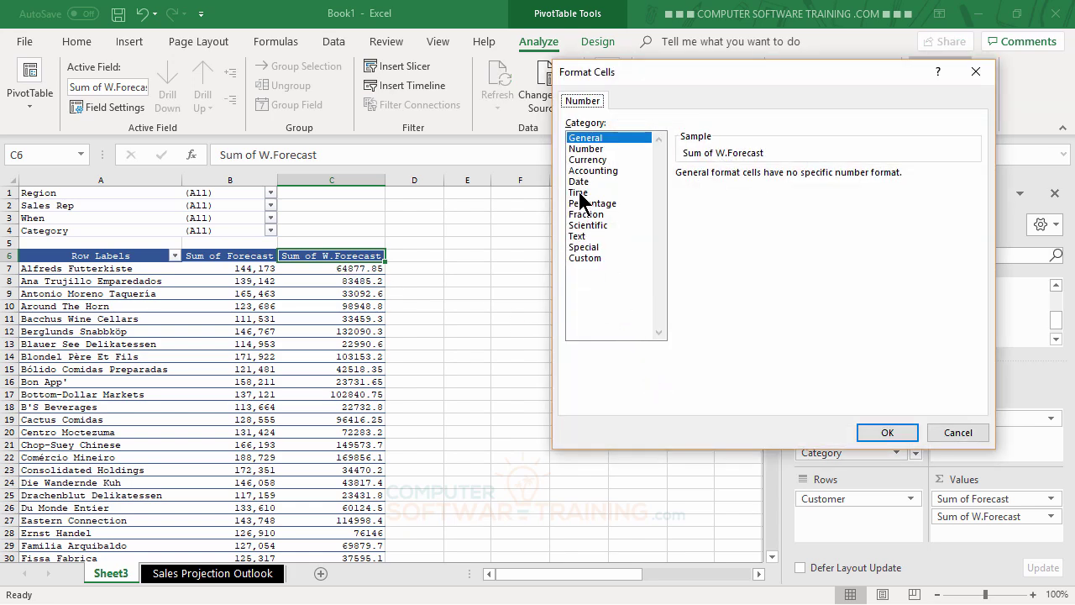
{"action": "left_click", "coordinate": [595, 150]}
{"action": "left_click", "coordinate": [789, 178]}
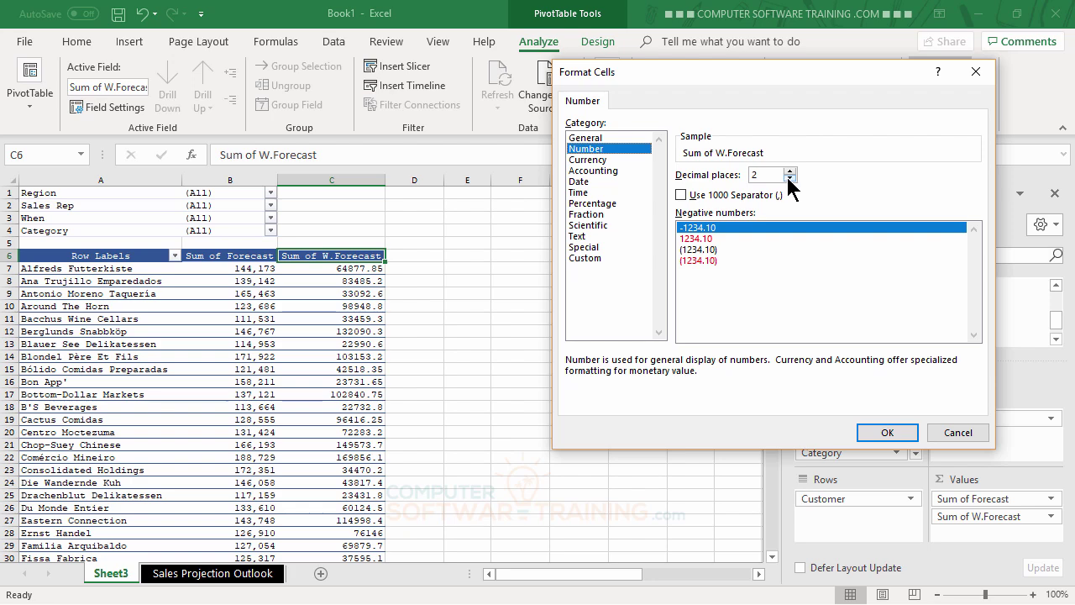
{"action": "left_click", "coordinate": [790, 178]}
{"action": "left_click", "coordinate": [682, 195]}
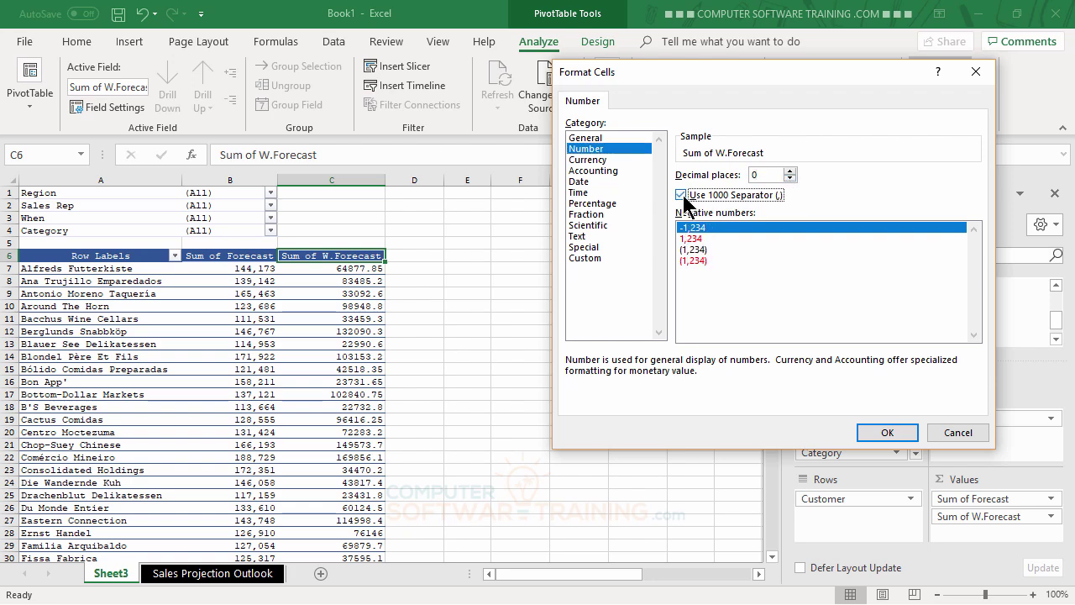
{"action": "left_click", "coordinate": [883, 432]}
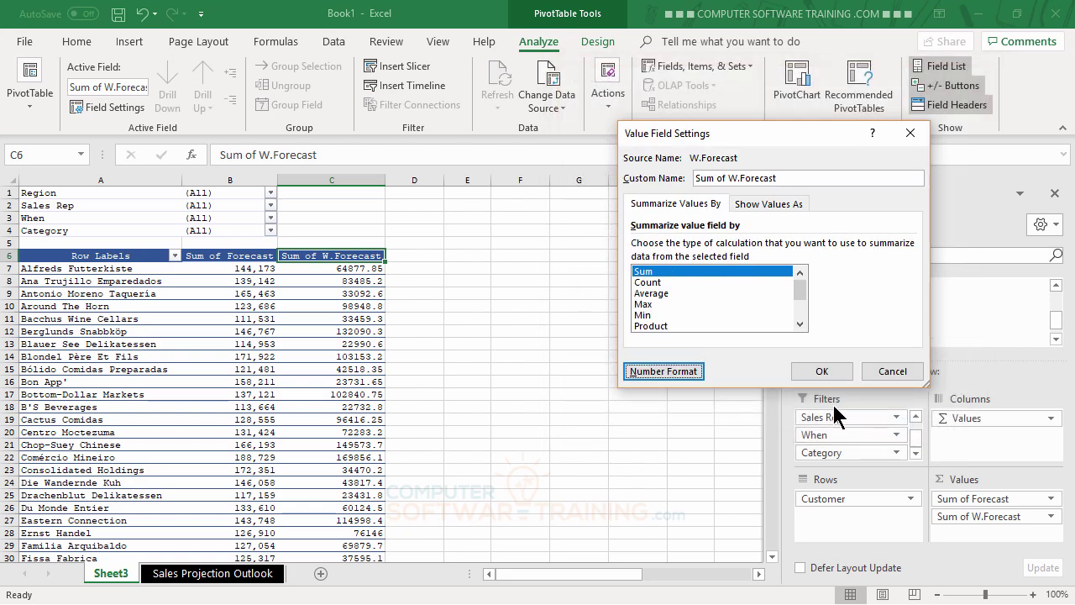
{"action": "left_click", "coordinate": [831, 374]}
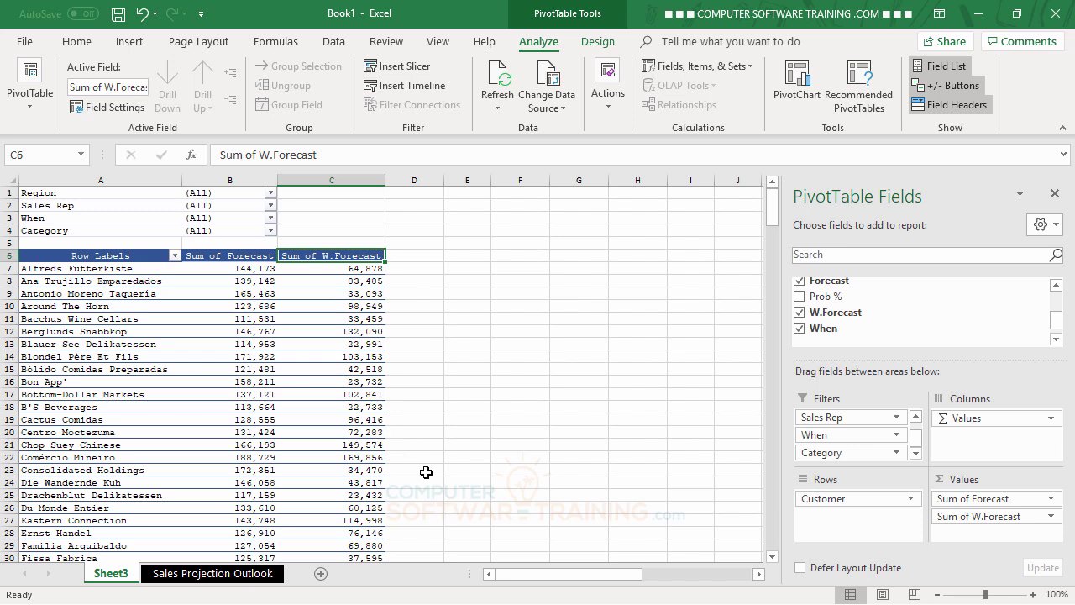
Rename the Sum of Forecast column heading in the pivot table to Forecasts.
{"action": "left_click", "coordinate": [226, 256]}
{"action": "left_click", "coordinate": [320, 257]}
{"action": "left_click", "coordinate": [227, 258]}
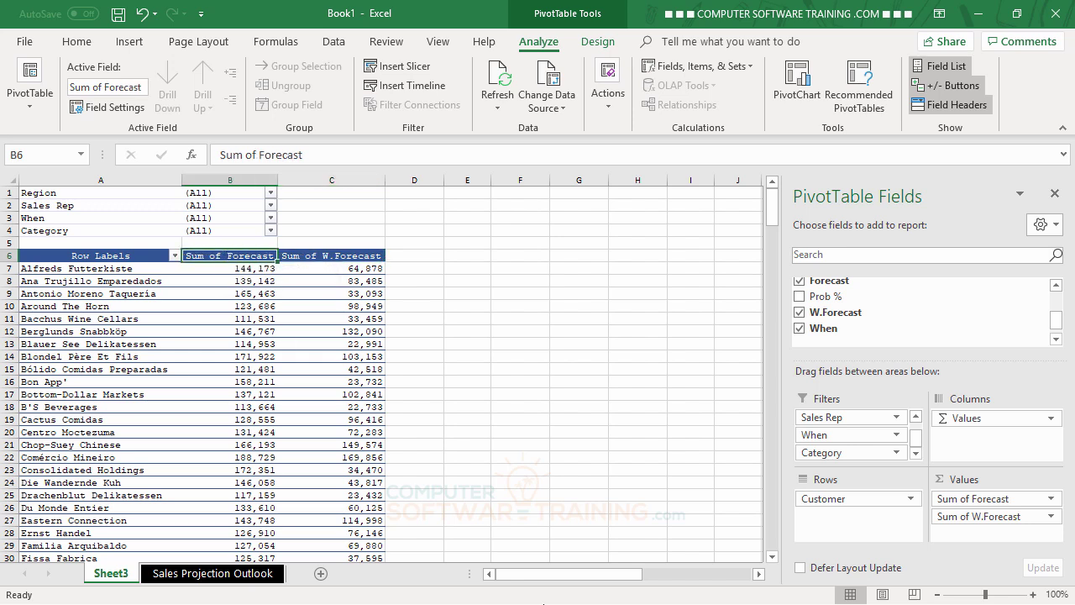
{"action": "type", "text": "F"}
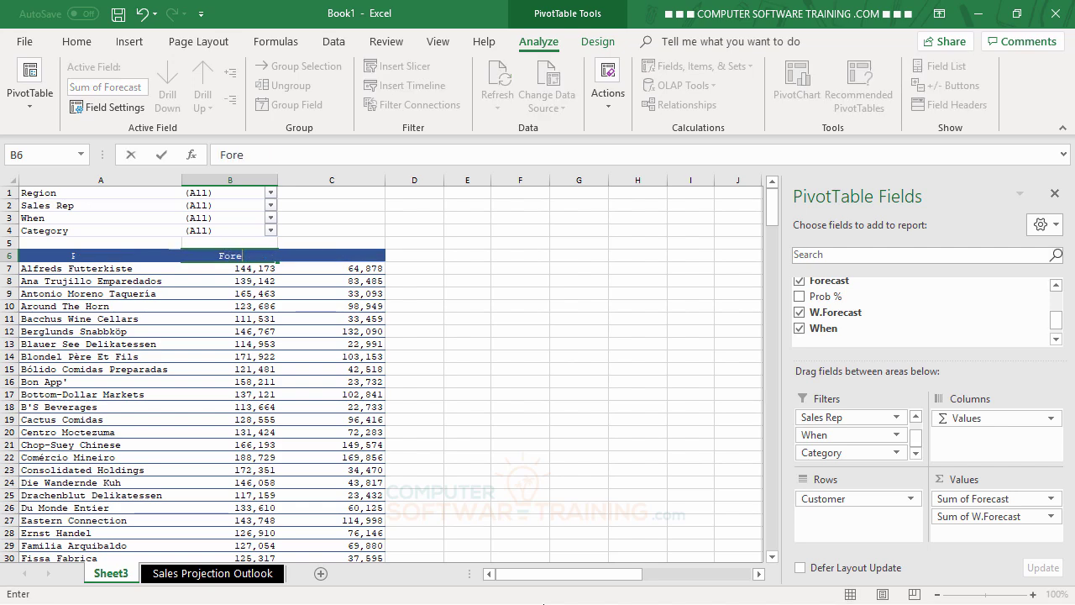
{"action": "type", "text": "orecasts"}
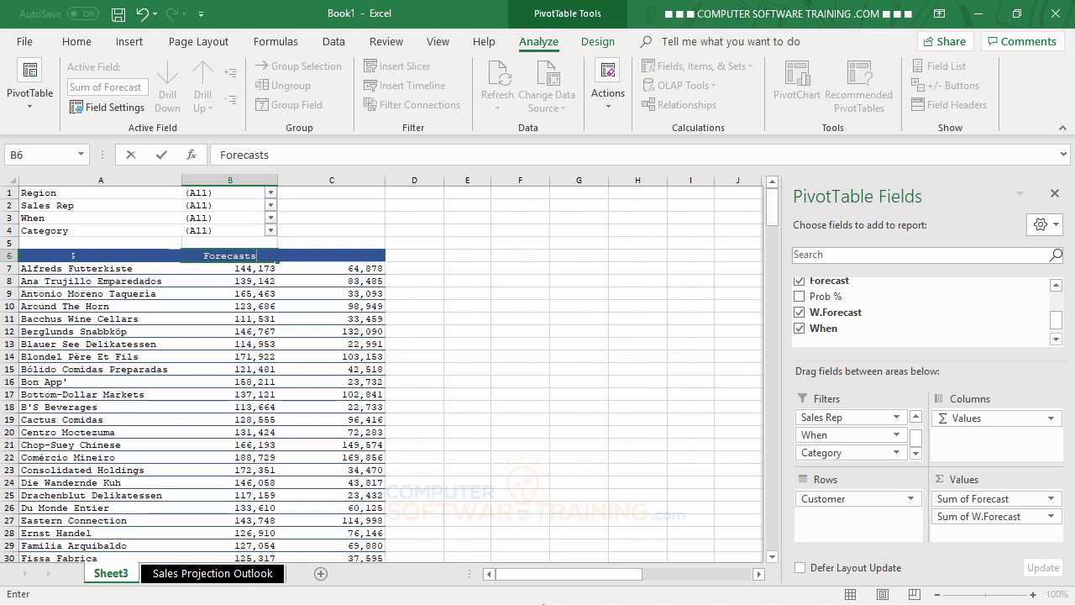
{"action": "key", "text": "Return"}
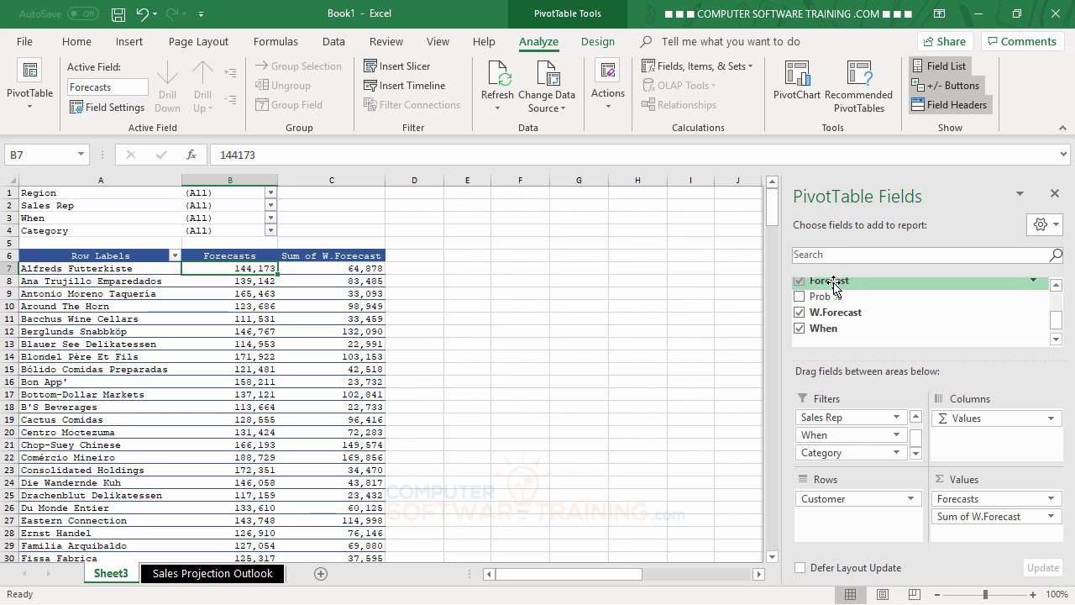
Rename the Sum of W.Forecast column heading to Weighted.
{"action": "left_click", "coordinate": [342, 256]}
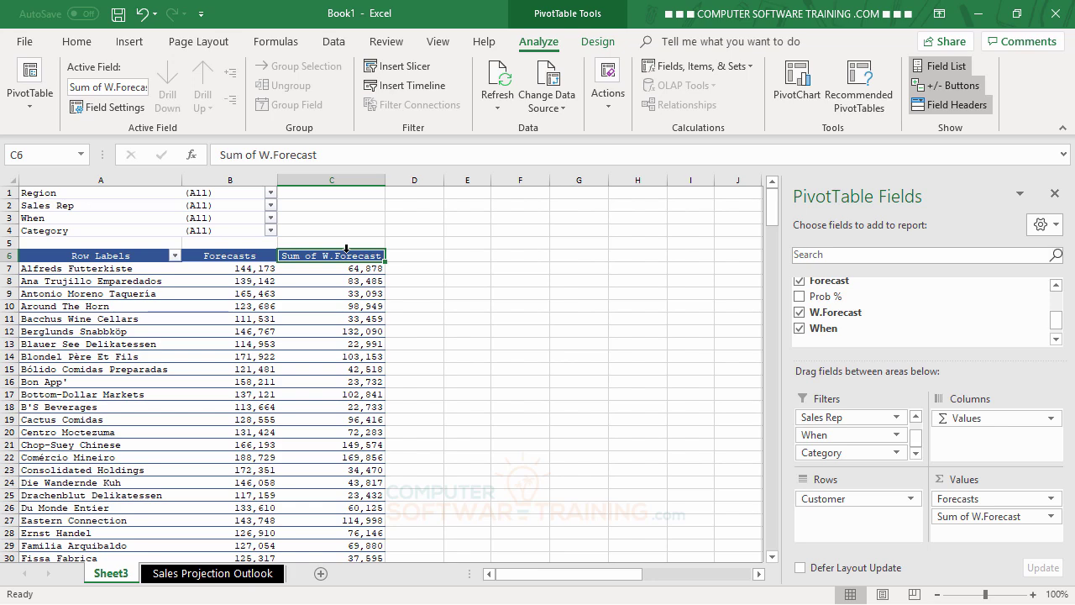
{"action": "type", "text": "W"}
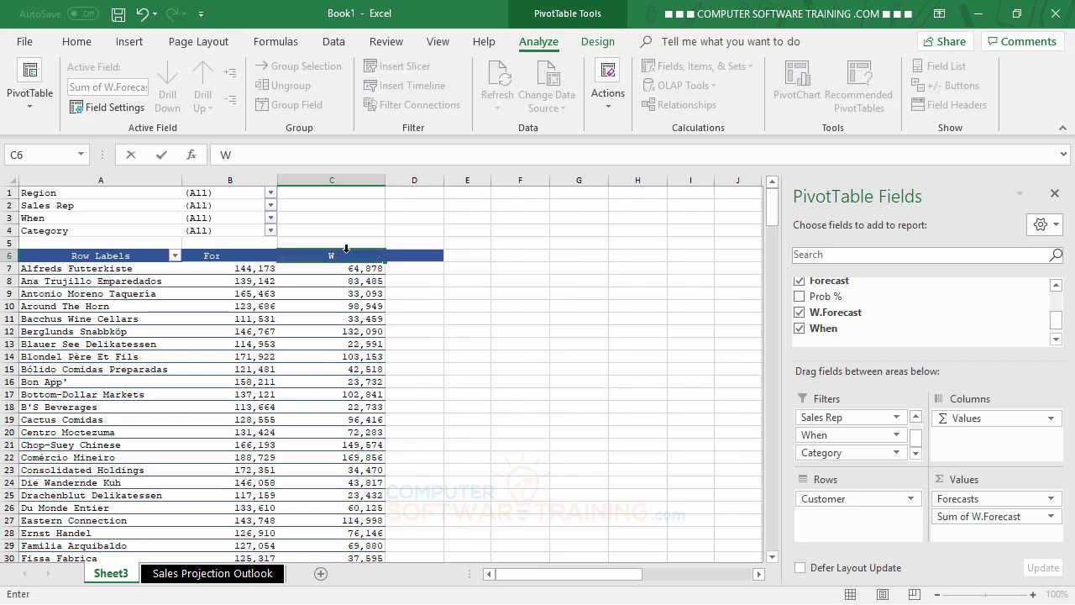
{"action": "type", "text": "eighted"}
{"action": "key", "text": "Return"}
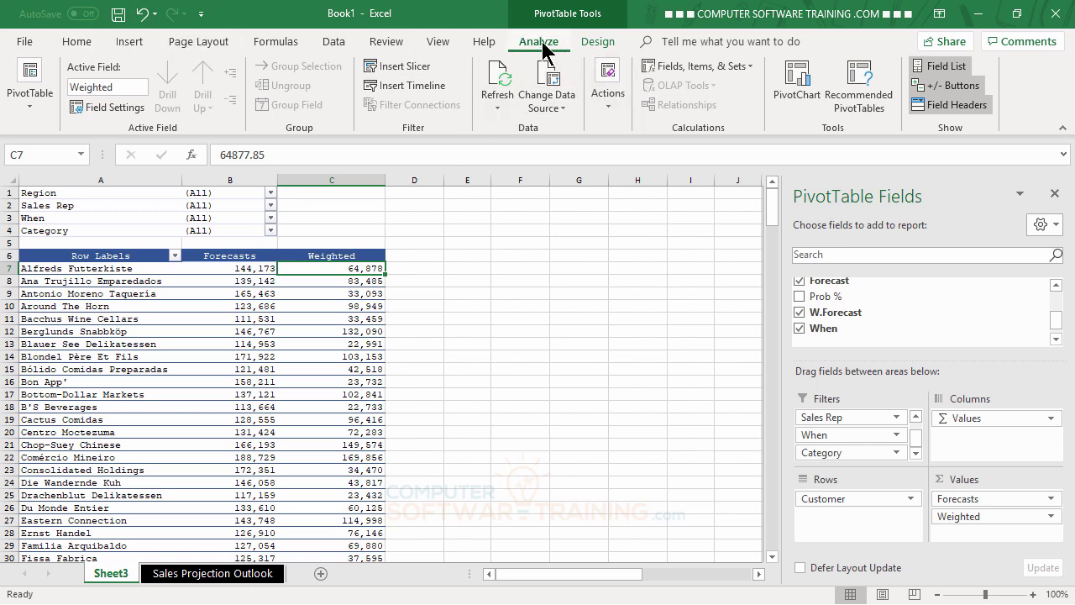
Turn off merging and centering of cells with labels in the pivot table's layout options.
{"action": "left_click", "coordinate": [30, 94]}
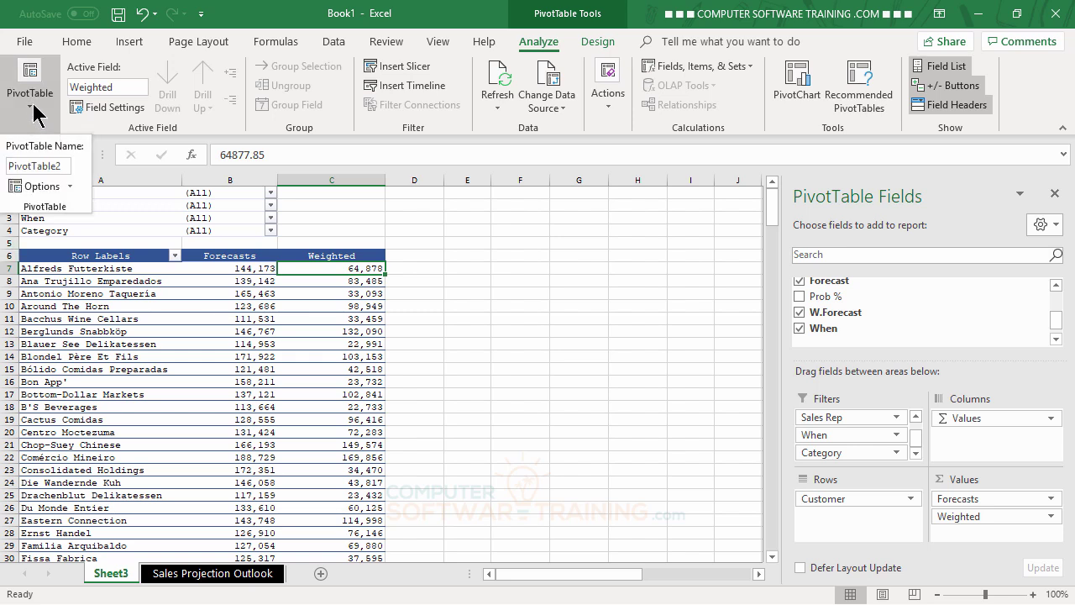
{"action": "left_click", "coordinate": [46, 188]}
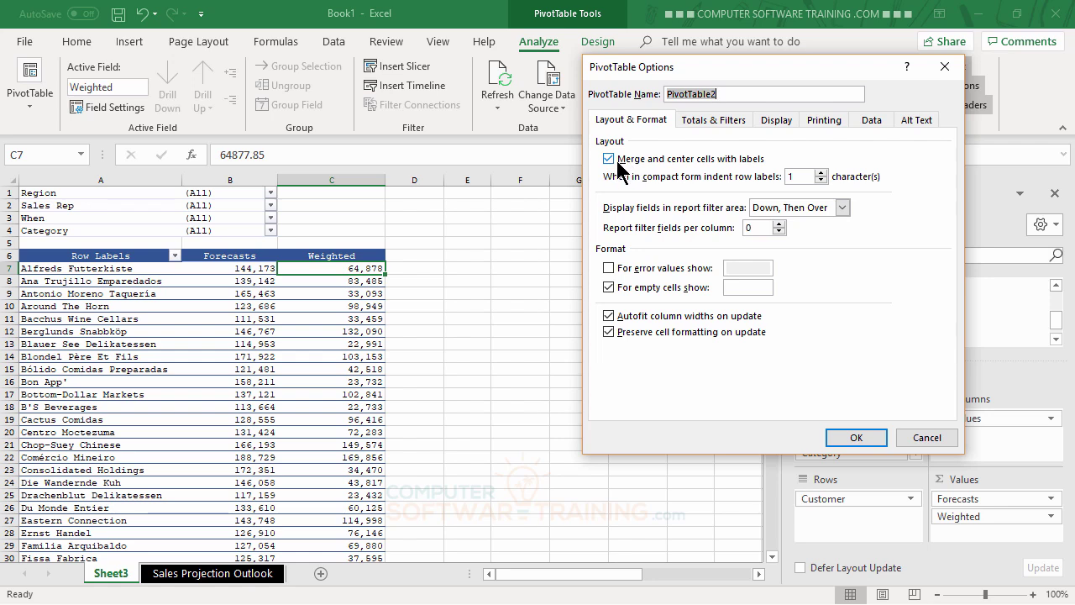
{"action": "left_click", "coordinate": [611, 163]}
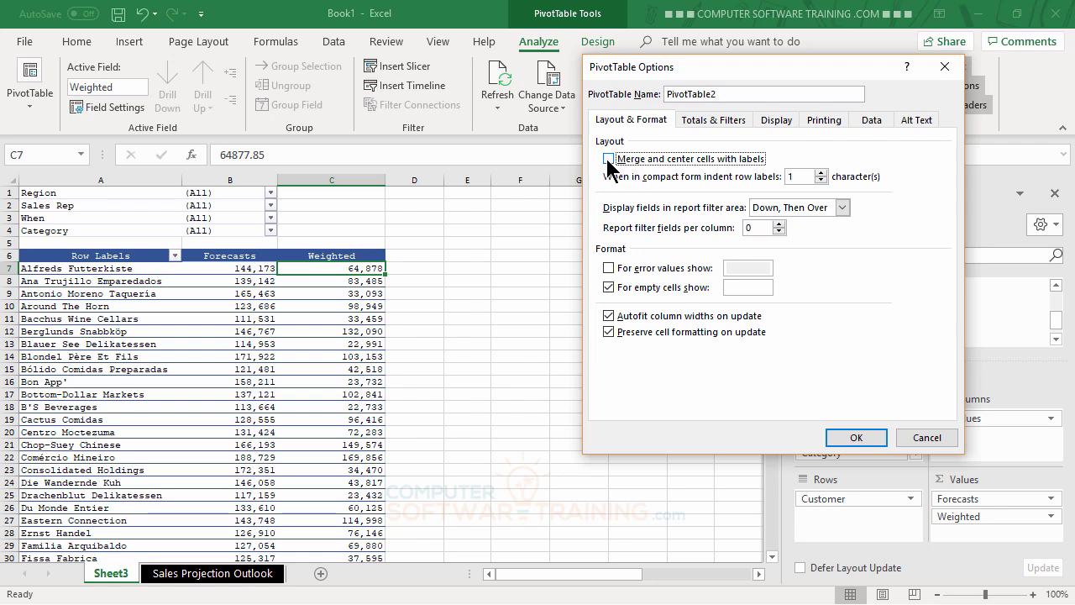
{"action": "left_click", "coordinate": [856, 437]}
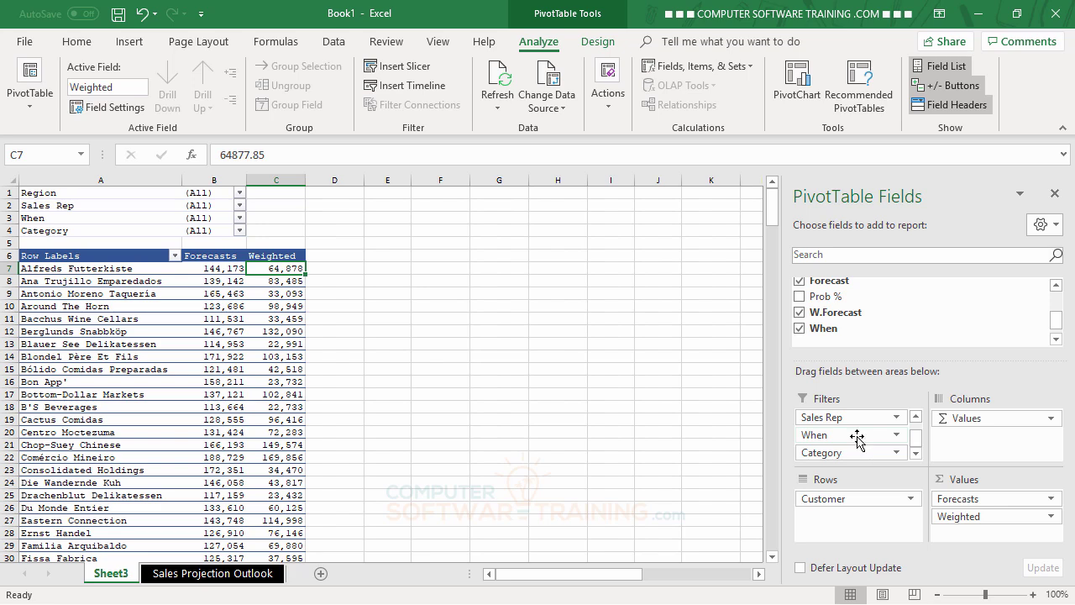
Turn merging and centering of cells with labels back on in the pivot table's options.
{"action": "left_click", "coordinate": [37, 105]}
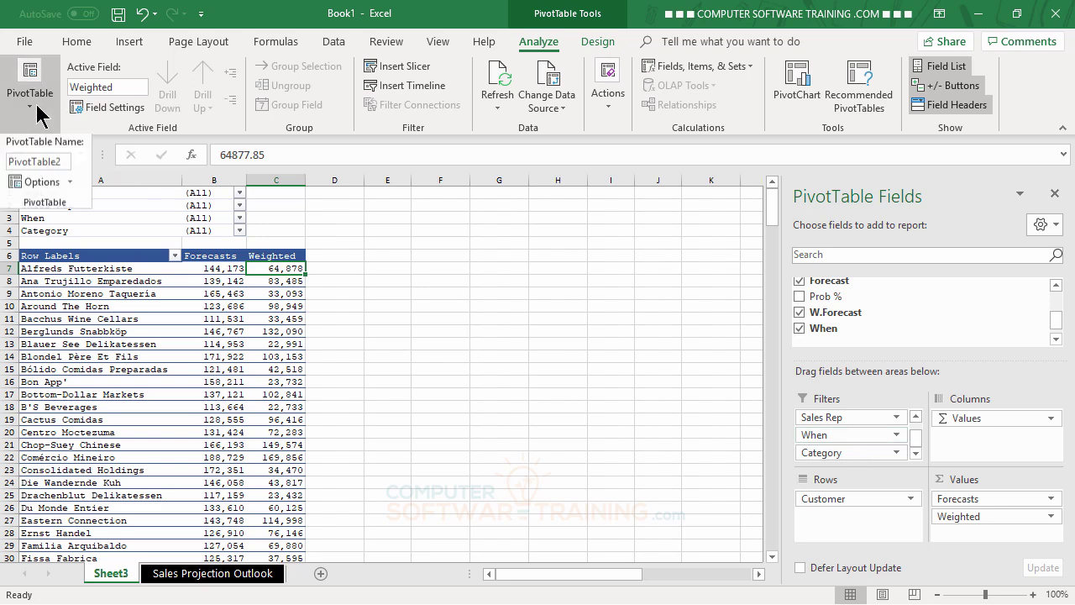
{"action": "left_click", "coordinate": [34, 186]}
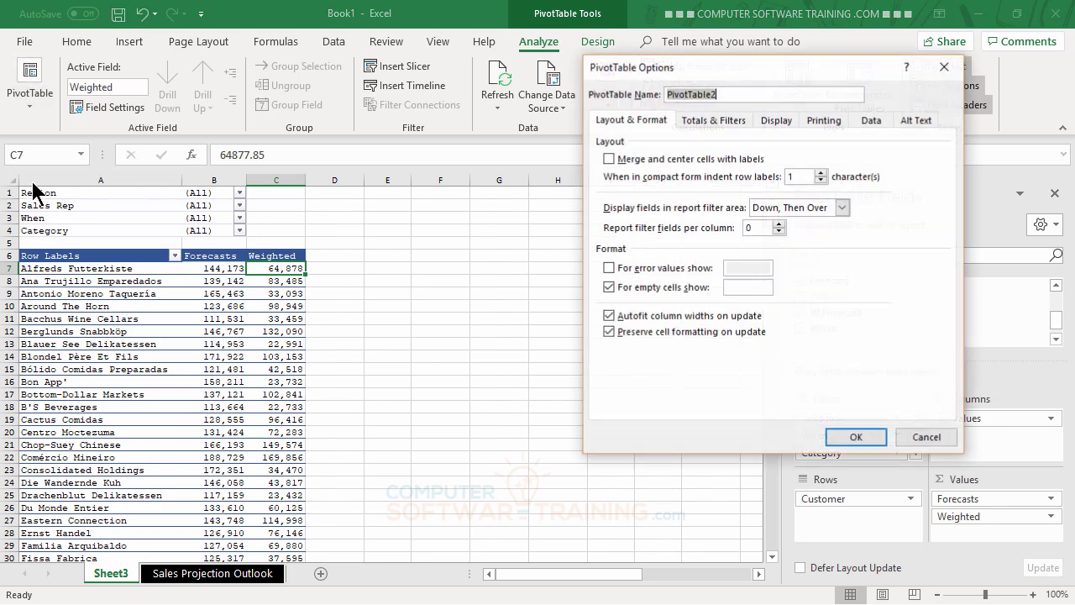
{"action": "left_click", "coordinate": [610, 159]}
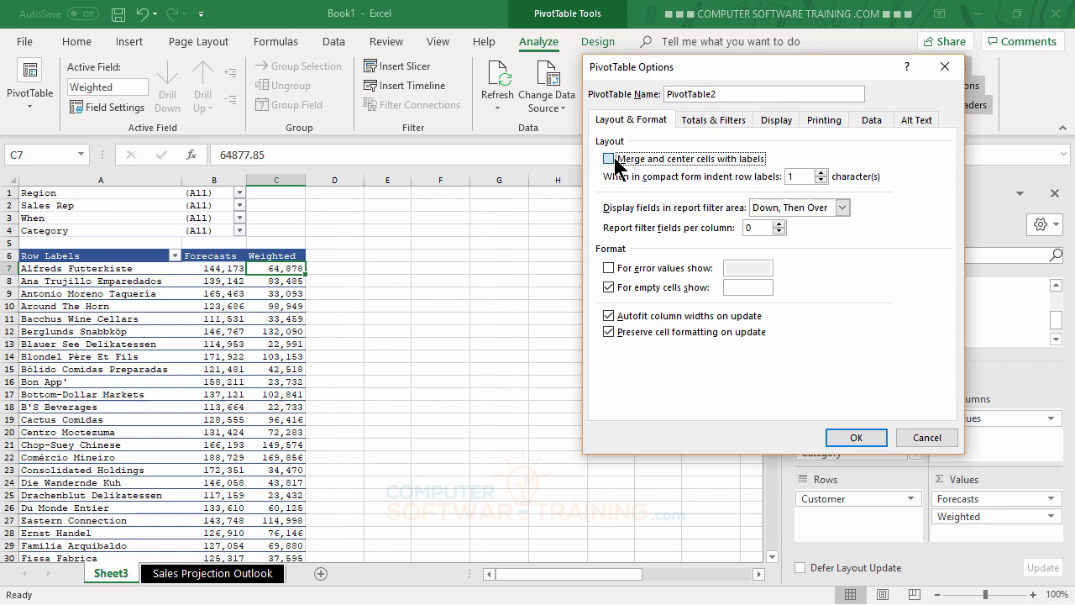
{"action": "left_click", "coordinate": [855, 438]}
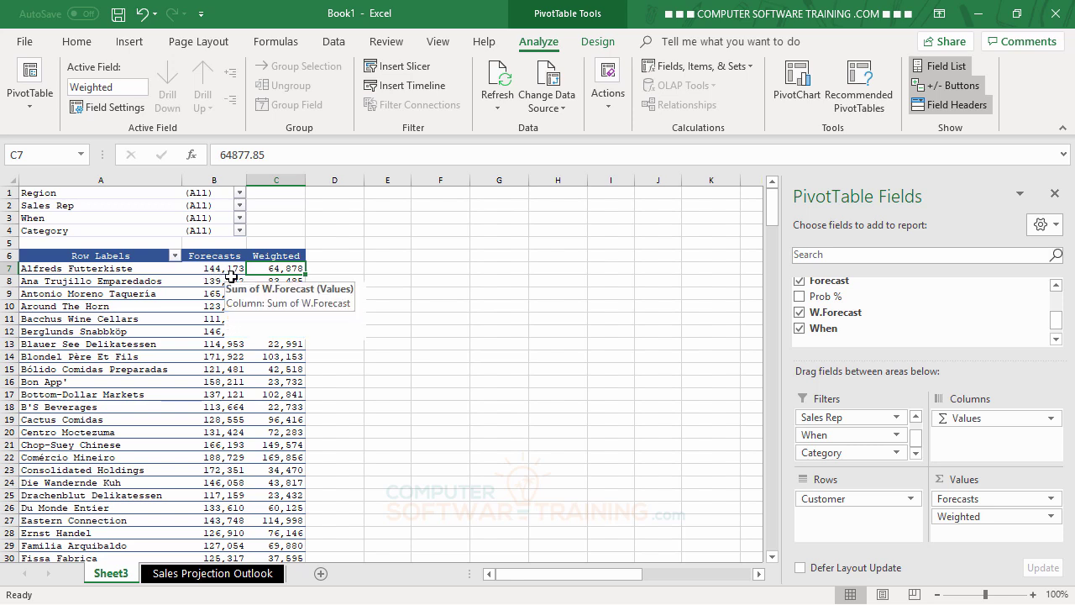
Move the When field from the report filters to the pivot table's columns, below Values.
{"action": "mouse_move", "coordinate": [227, 273]}
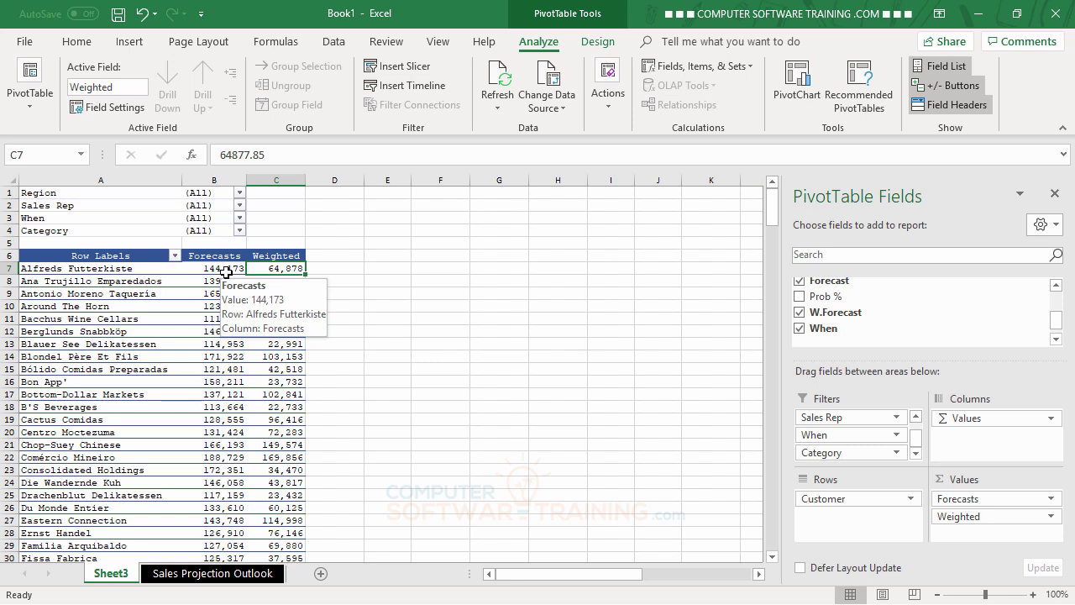
{"action": "mouse_move", "coordinate": [282, 268]}
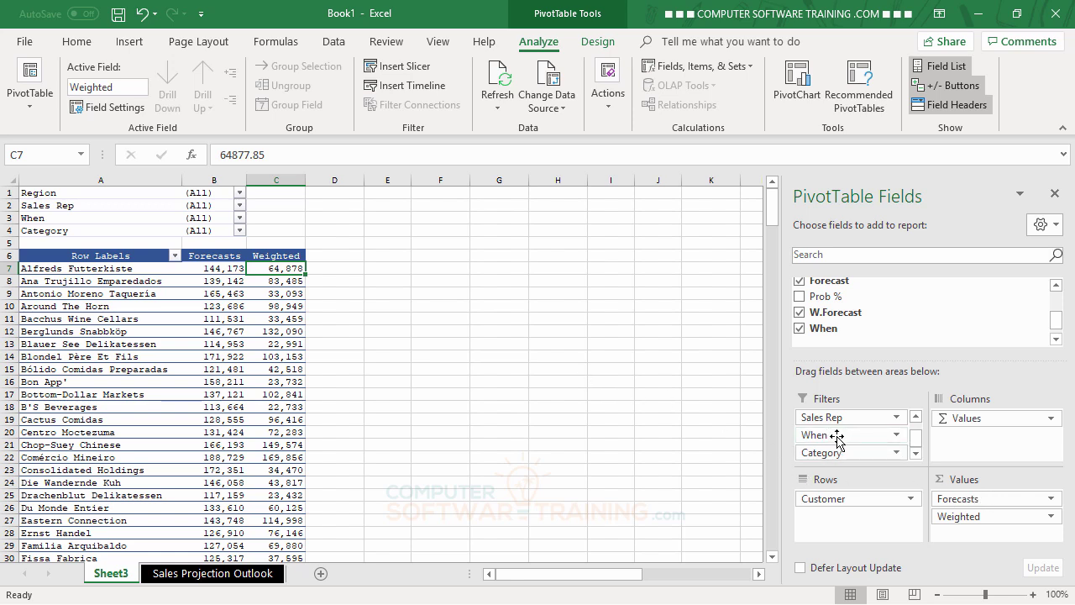
{"action": "left_click_drag", "start_coordinate": [836, 437], "coordinate": [976, 441]}
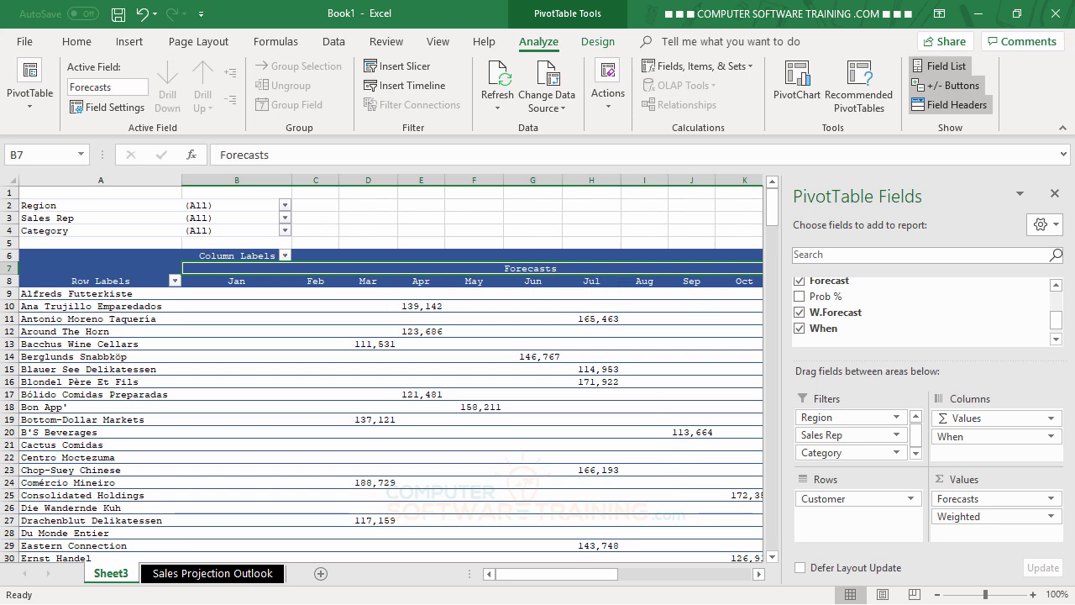
{"action": "mouse_move", "coordinate": [536, 583]}
{"action": "left_mouse_down"}
{"action": "mouse_move", "coordinate": [693, 593]}
{"action": "mouse_move", "coordinate": [529, 580]}
{"action": "left_mouse_up"}
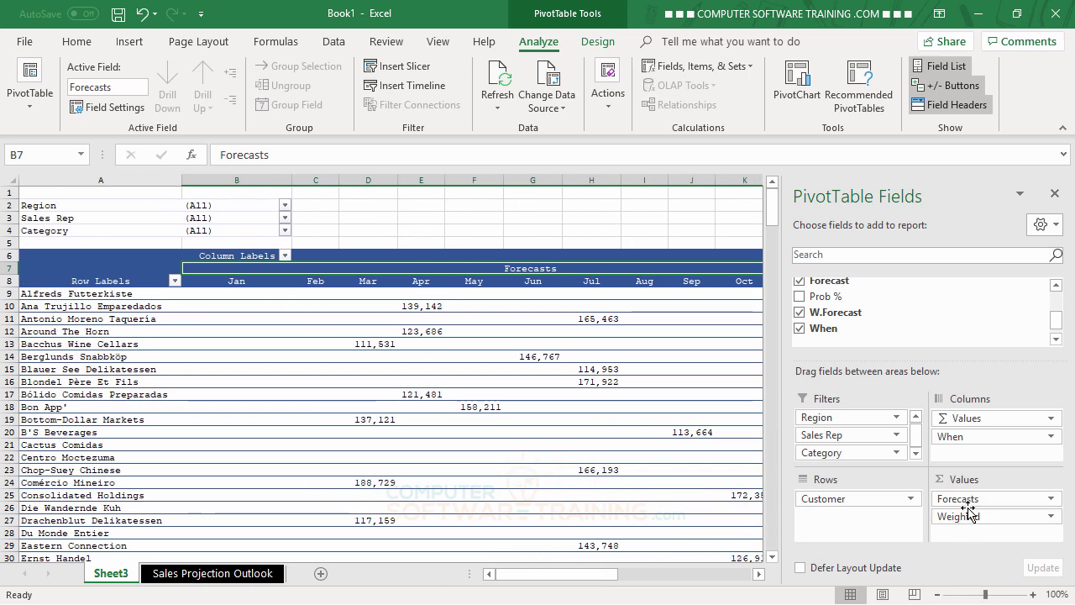
Reorder the column fields so that Values sits below When, pairing Forecasts and Weighted under each month.
{"action": "left_click", "coordinate": [974, 419]}
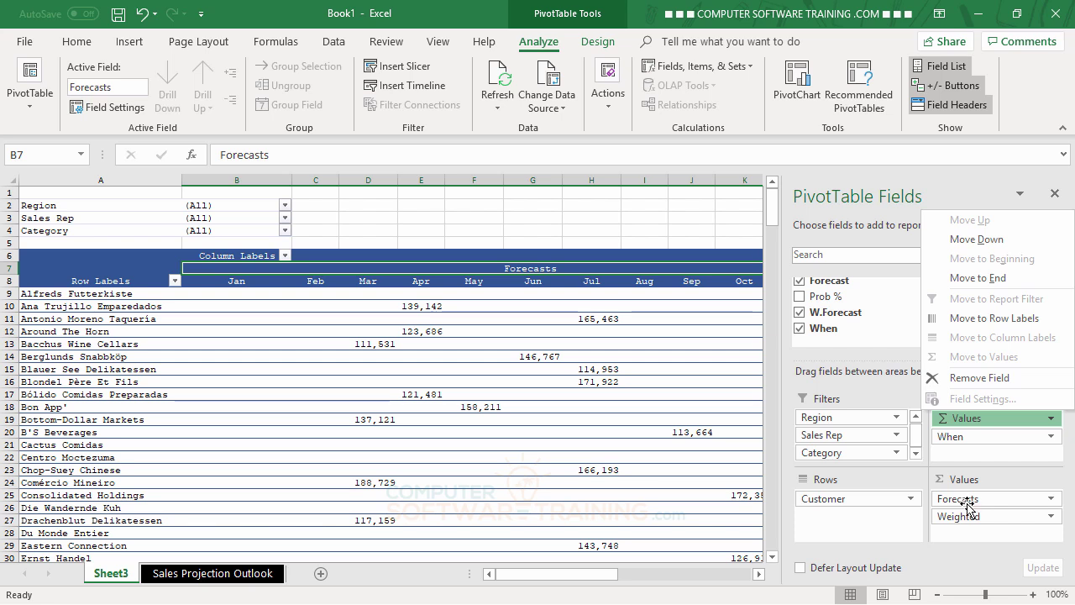
{"action": "left_click", "coordinate": [893, 400]}
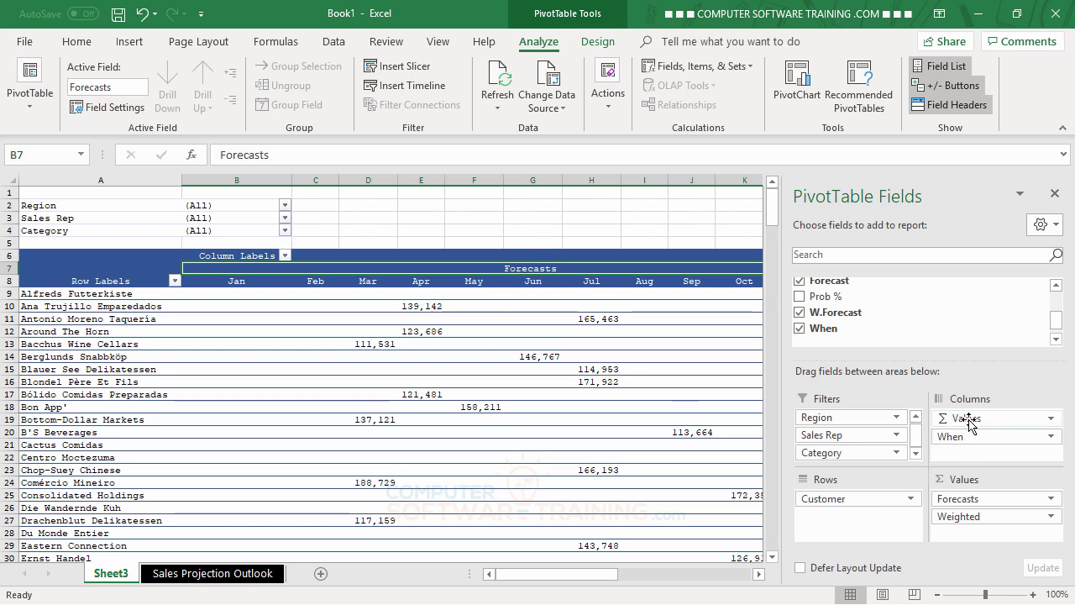
{"action": "left_click_drag", "start_coordinate": [969, 420], "coordinate": [970, 456]}
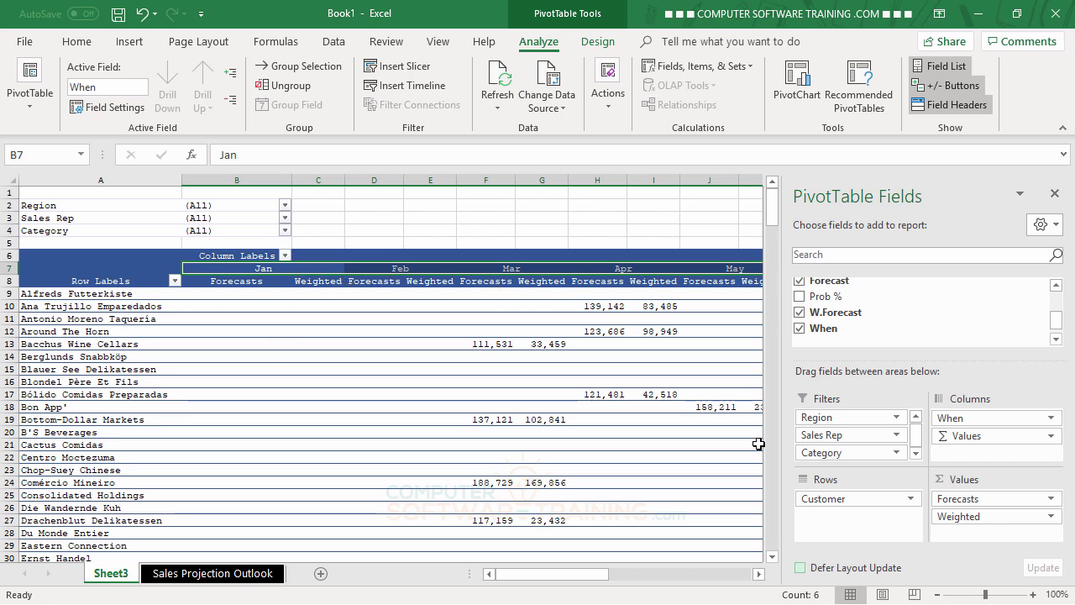
Group the When column dates by Quarters only, without Months.
{"action": "left_click", "coordinate": [297, 268]}
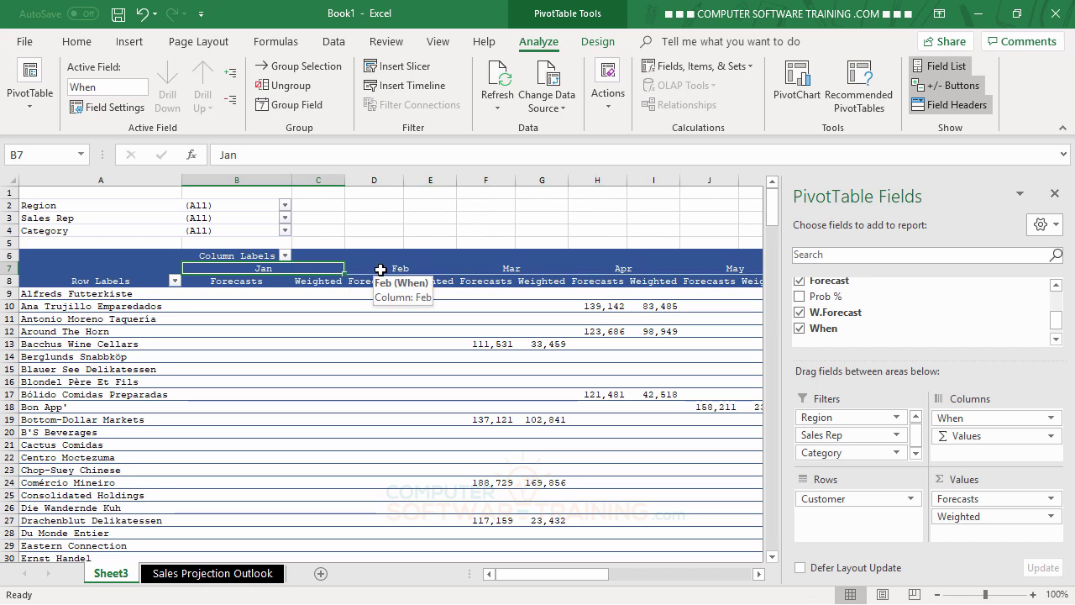
{"action": "left_click", "coordinate": [381, 269]}
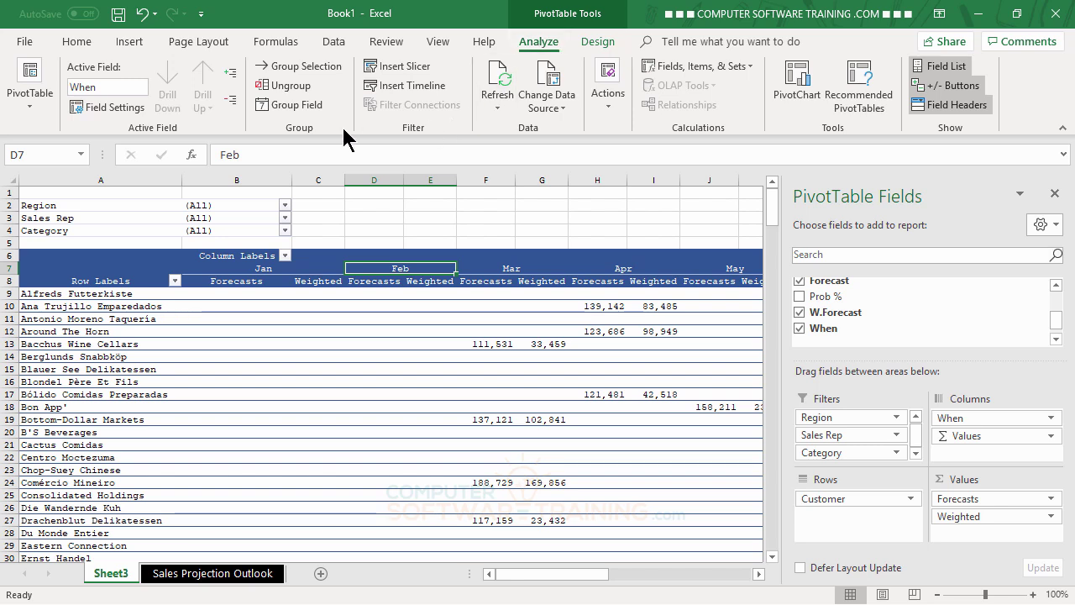
{"action": "left_click", "coordinate": [294, 108]}
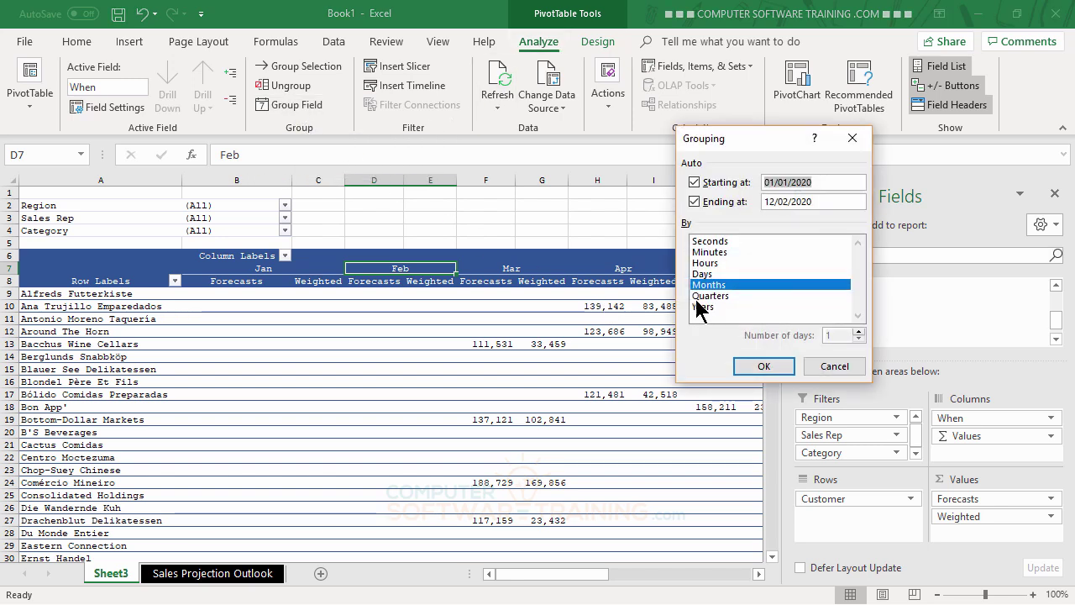
{"action": "left_click", "coordinate": [710, 296]}
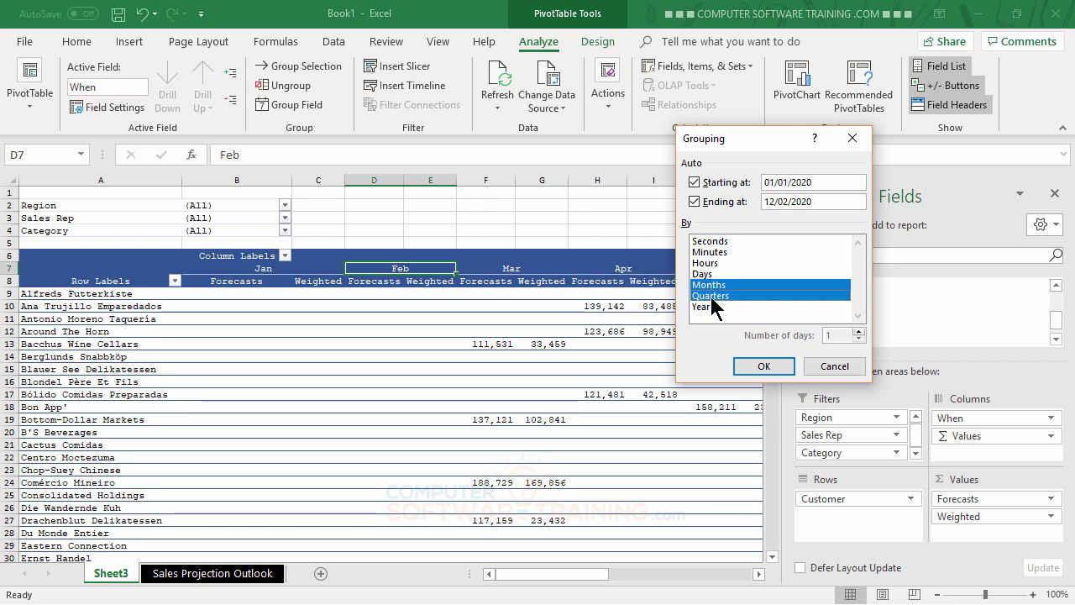
{"action": "left_click", "coordinate": [710, 285]}
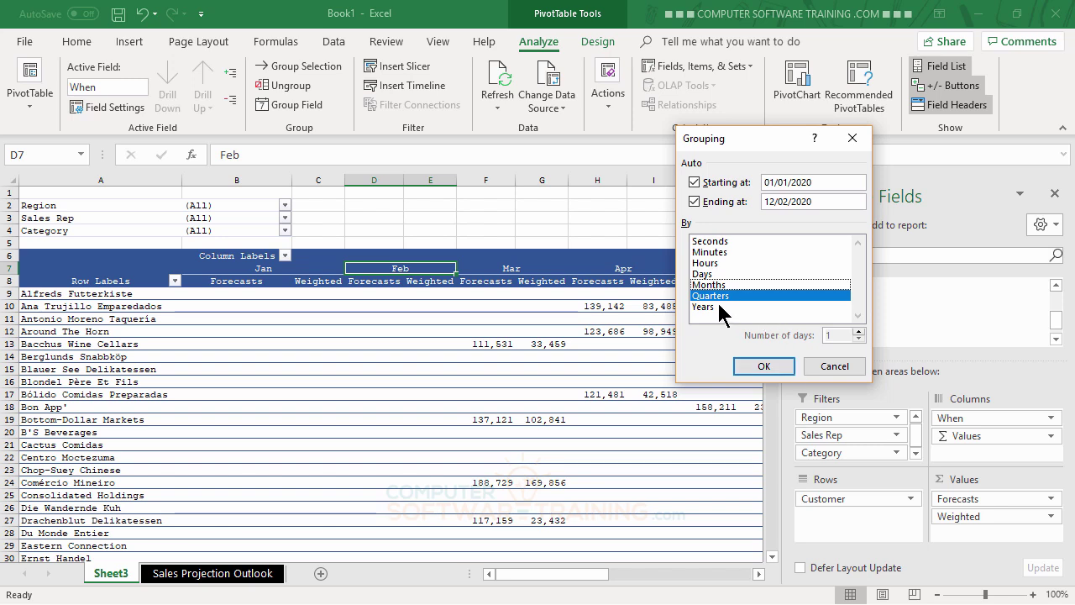
{"action": "left_click", "coordinate": [765, 367]}
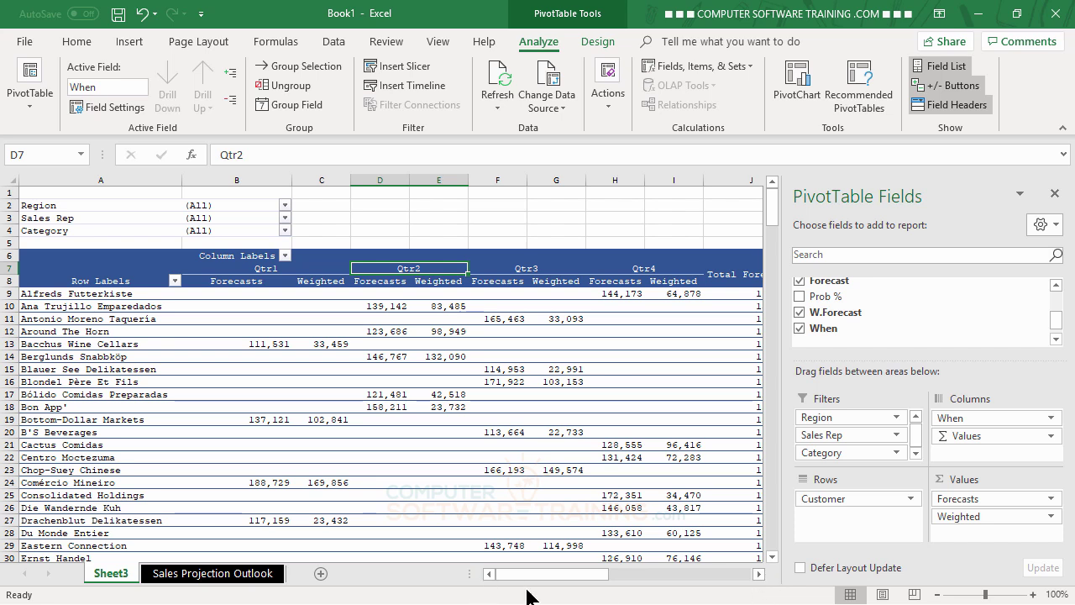
Move the grouped When field from the pivot table's columns back to the report filters, below Category.
{"action": "left_click", "coordinate": [265, 269]}
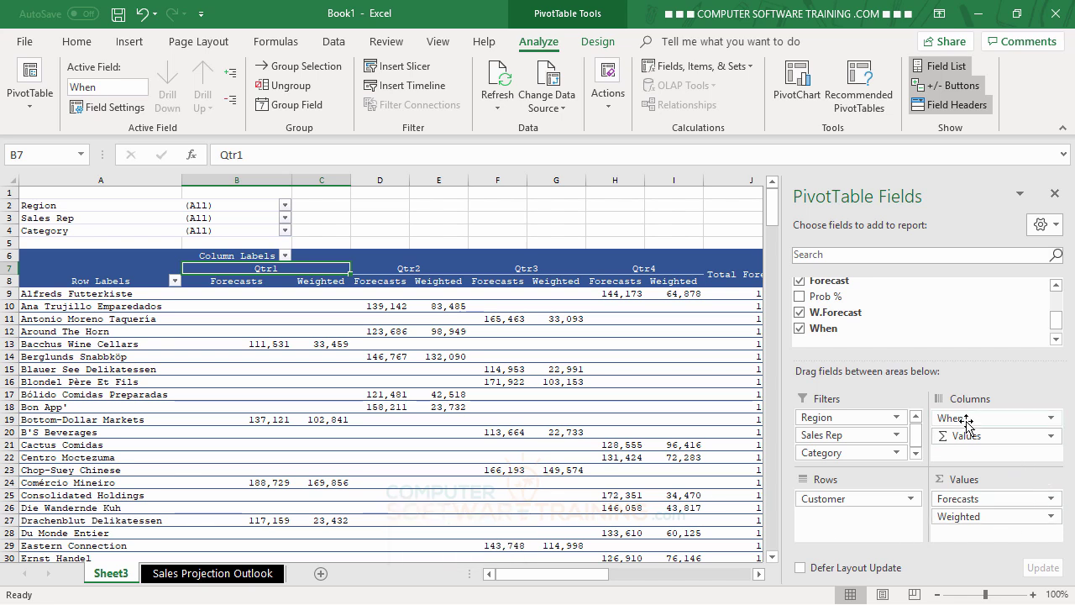
{"action": "left_click_drag", "start_coordinate": [964, 421], "coordinate": [848, 456]}
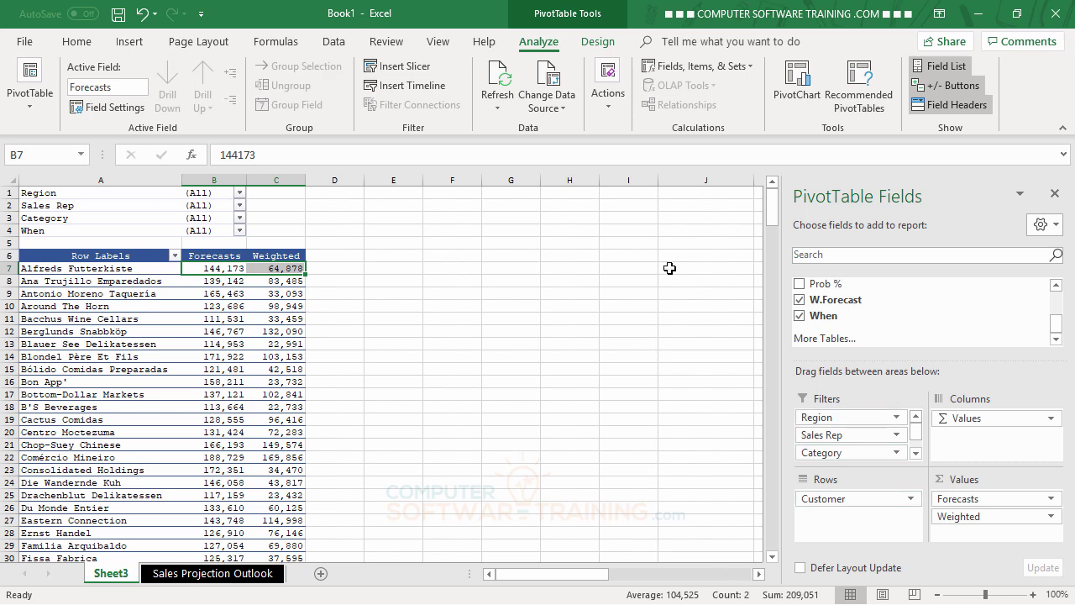
Filter the pivot table to Qtr3 only, using the When report filter.
{"action": "left_click", "coordinate": [239, 231]}
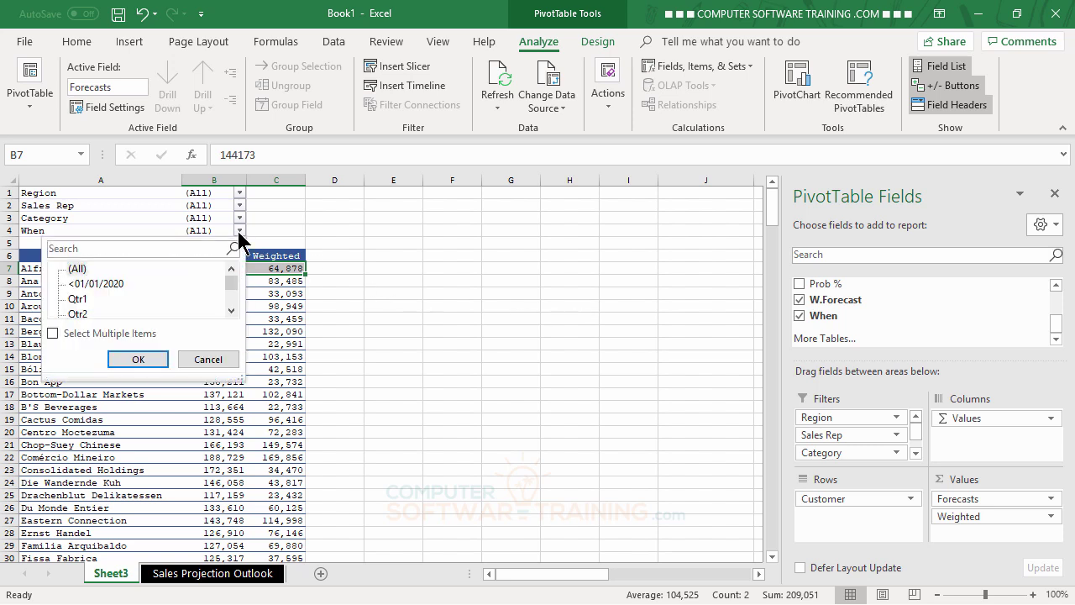
{"action": "left_click", "coordinate": [231, 311]}
{"action": "left_click", "coordinate": [231, 311]}
{"action": "left_click", "coordinate": [231, 311]}
{"action": "left_click", "coordinate": [231, 311]}
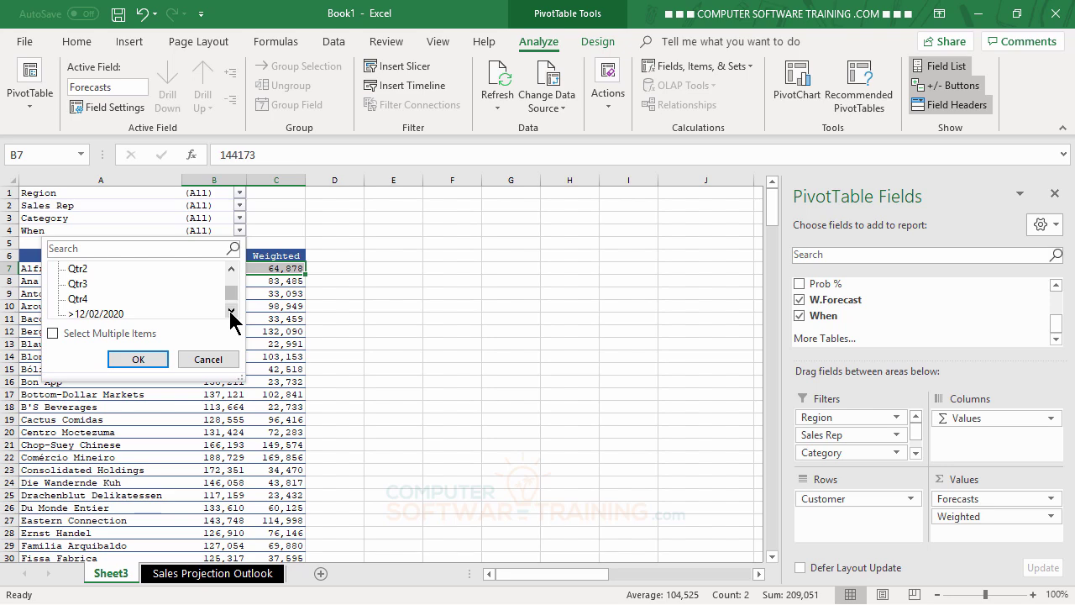
{"action": "left_click", "coordinate": [79, 284]}
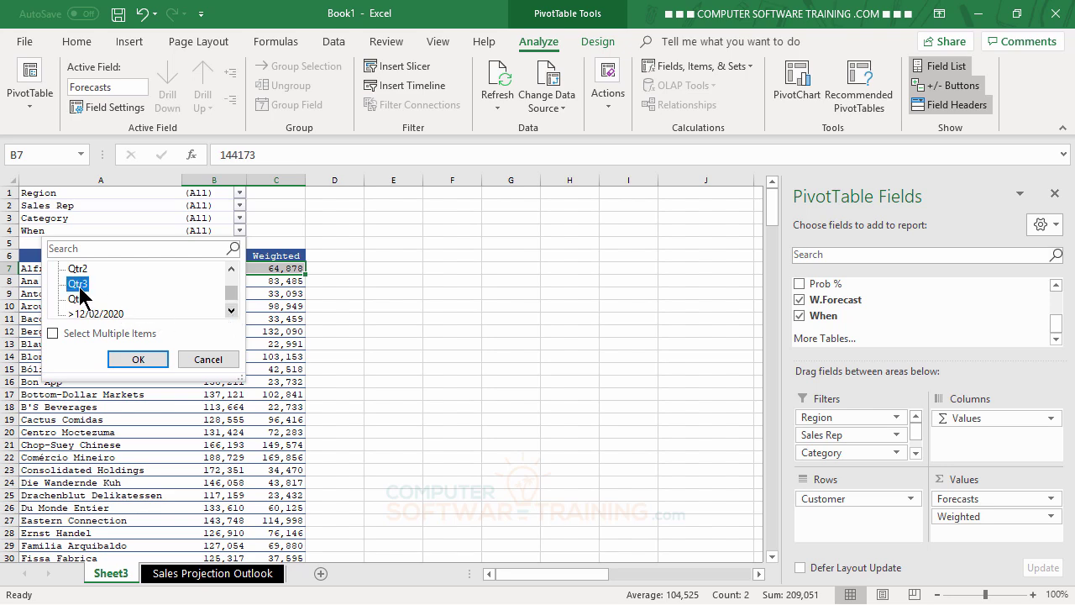
{"action": "left_click", "coordinate": [141, 359]}
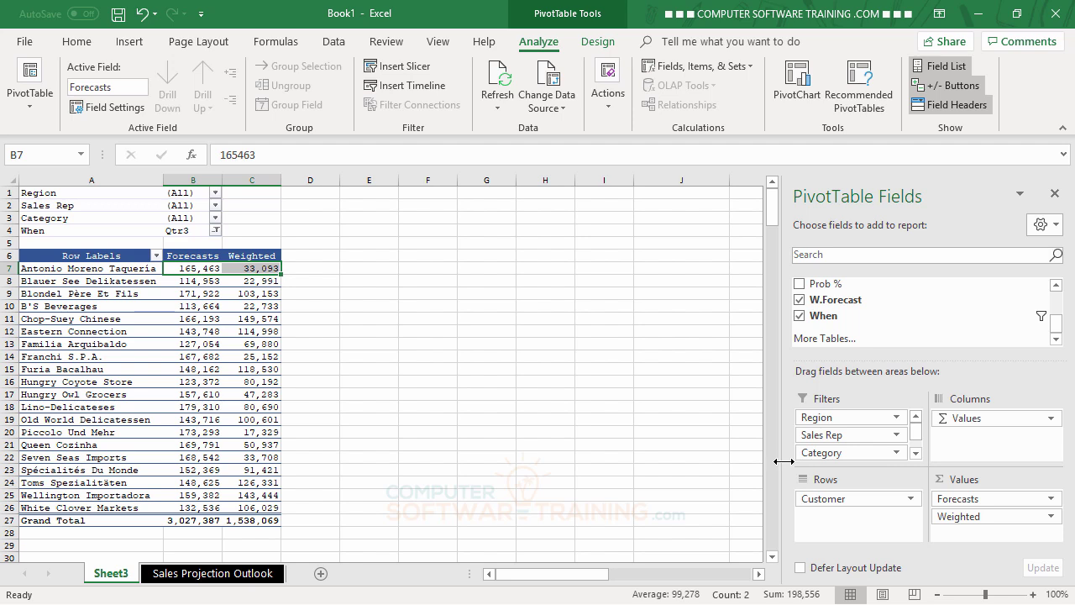